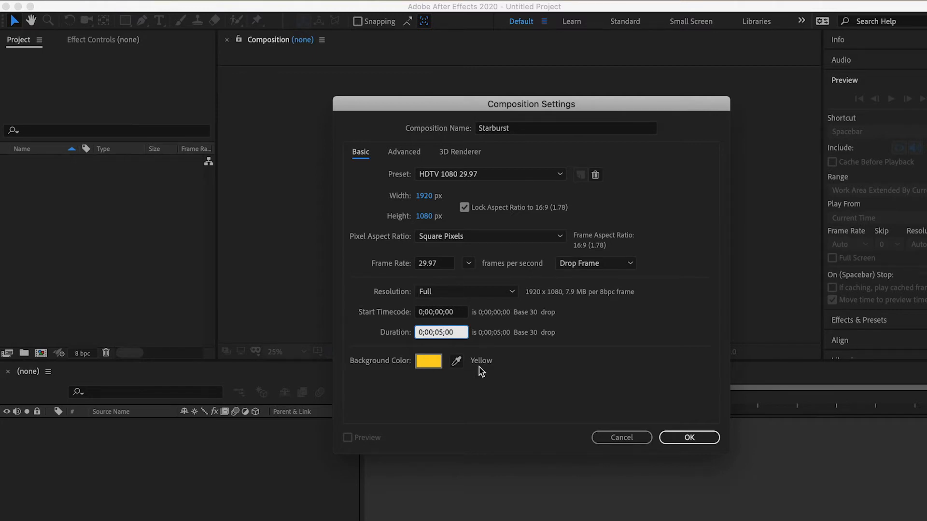
# Step: Create the Starburst composition with a 3-second duration and a yellow background, FDCB15
pyautogui.write('3')
pyautogui.click(429, 361)
pyautogui.moveTo(700, 310); pyautogui.dragTo(716, 302)
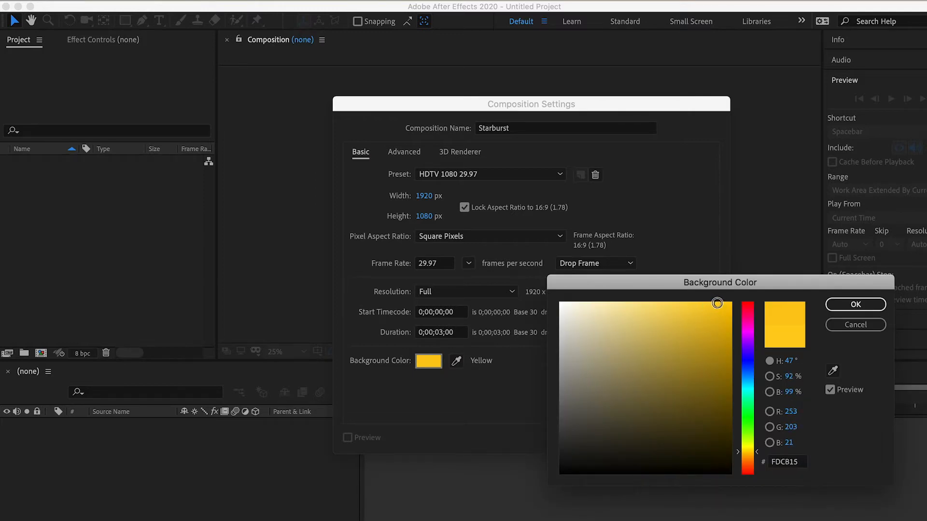
pyautogui.click(855, 304)
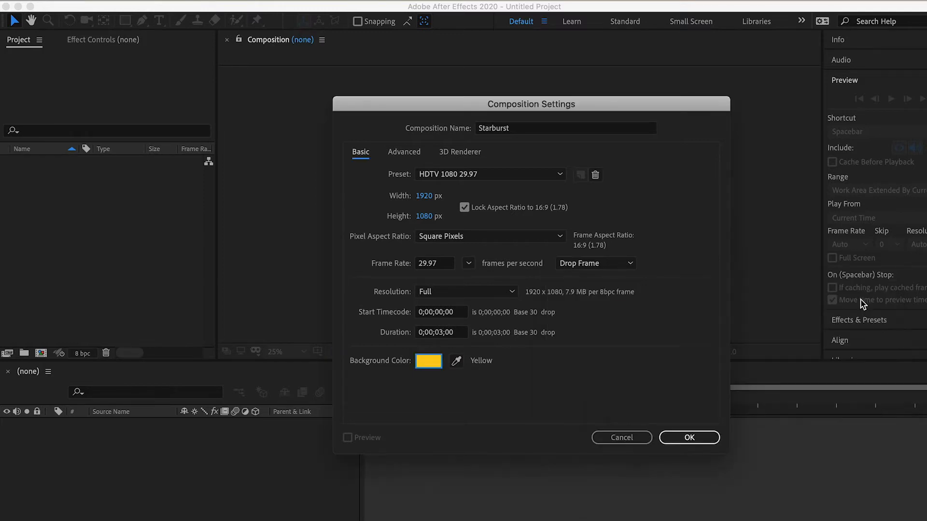
pyautogui.click(686, 438)
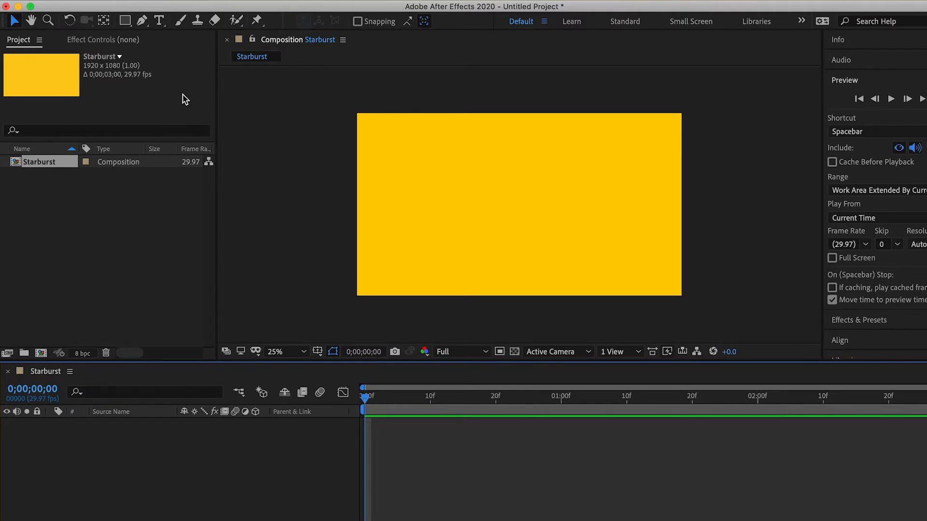
# Step: Set up the Pen tool with no fill and a white FFFFFF stroke 20 px wide
pyautogui.click(143, 23)
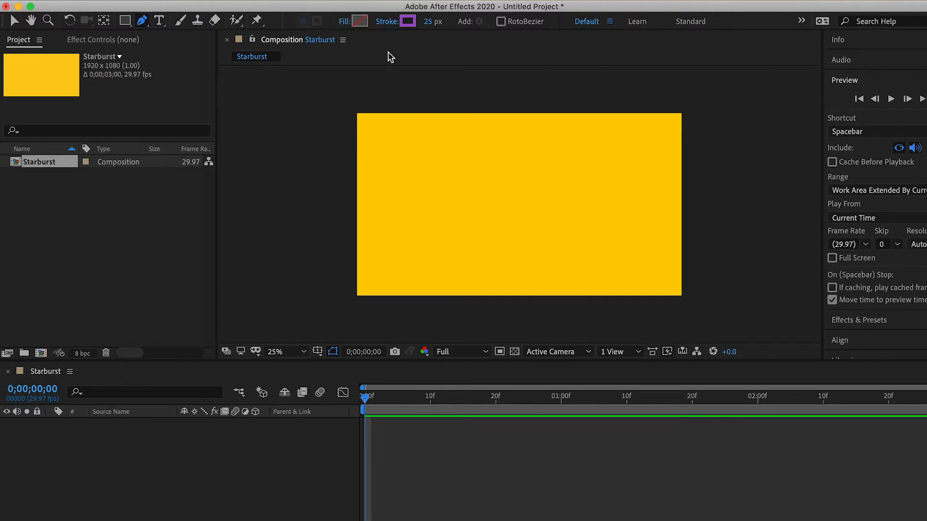
pyautogui.click(343, 23)
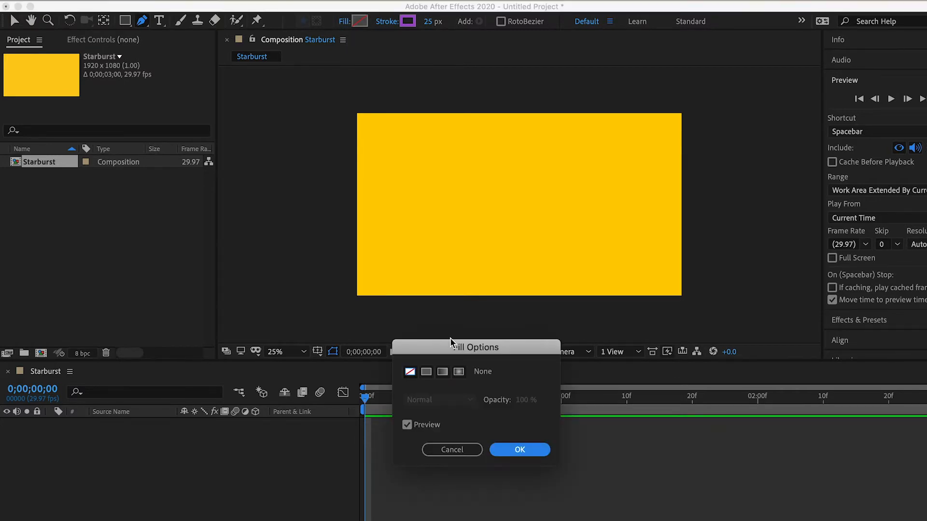
pyautogui.click(519, 449)
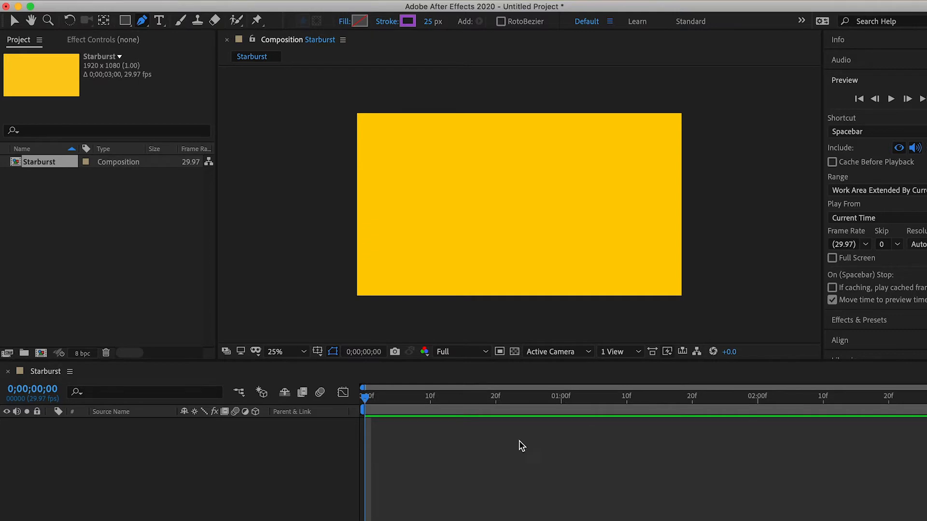
pyautogui.click(407, 22)
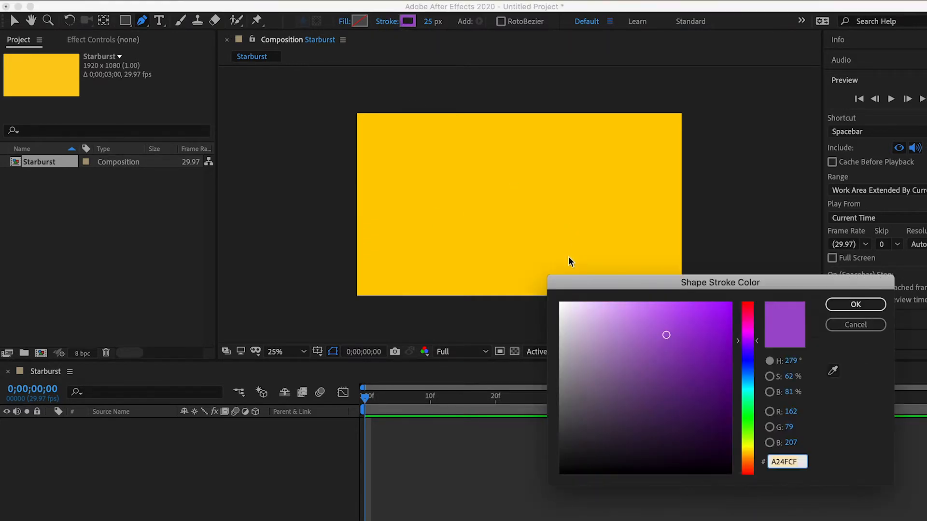
pyautogui.moveTo(580, 331); pyautogui.dragTo(559, 302)
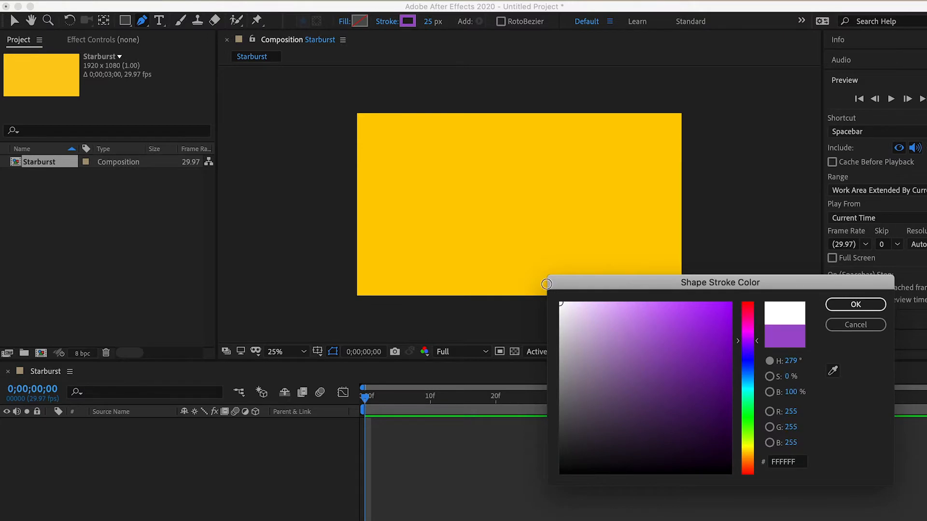
pyautogui.click(835, 309)
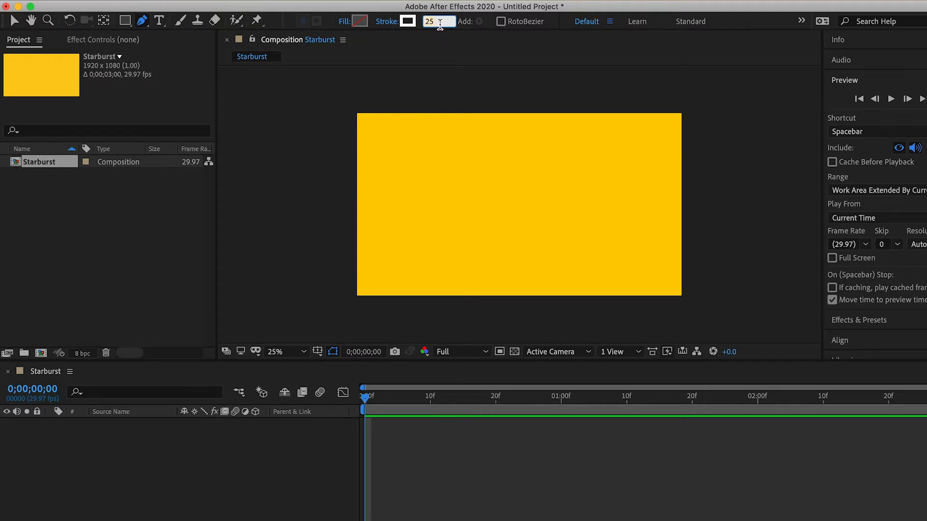
pyautogui.write('2')
pyautogui.press('Return')
# Step: Draw a short vertical line extending upward from near the centre of the composition
pyautogui.click(514, 205)
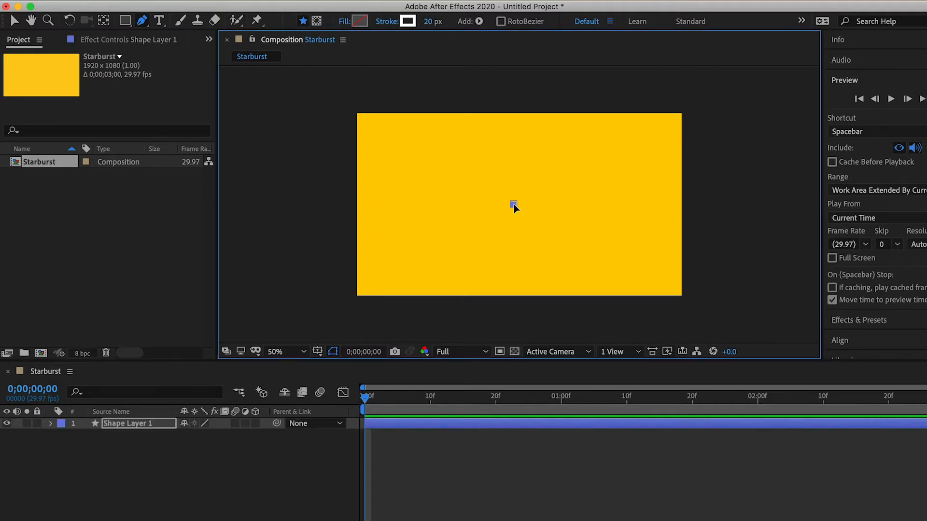
pyautogui.click(513, 162)
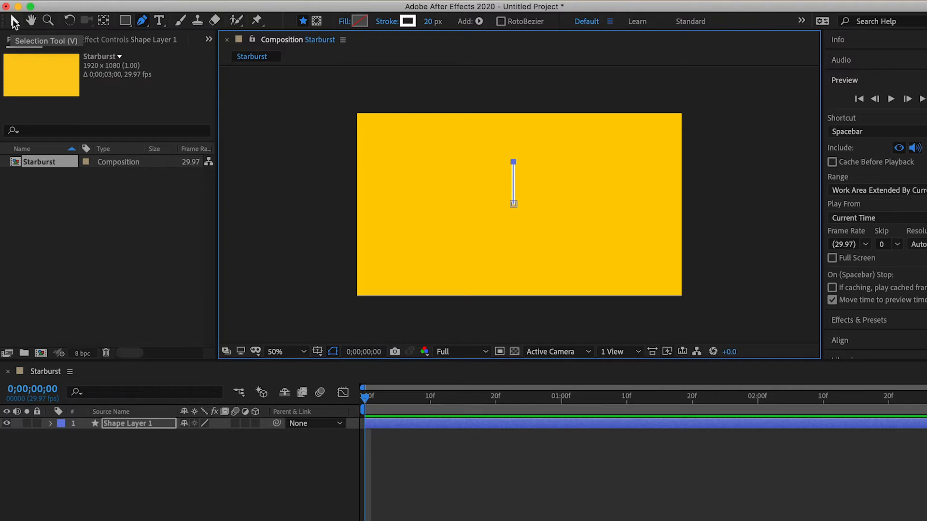
pyautogui.click(14, 19)
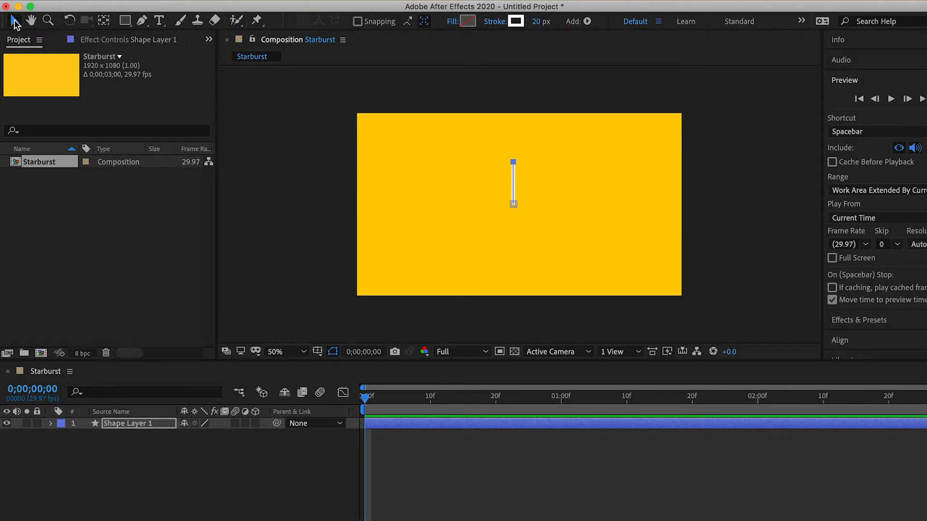
pyautogui.click(363, 400)
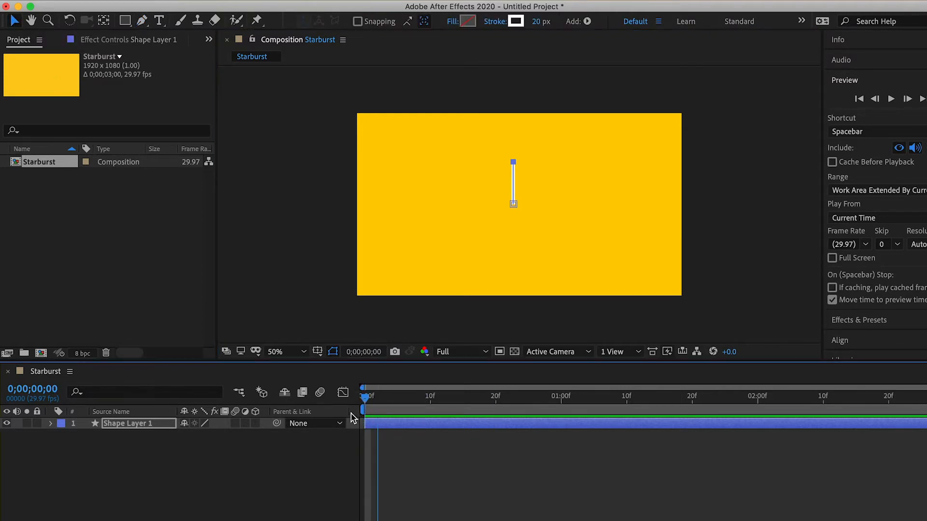
# Step: Move the line layer's anchor point a short distance directly below the line's lower end
pyautogui.click(132, 426)
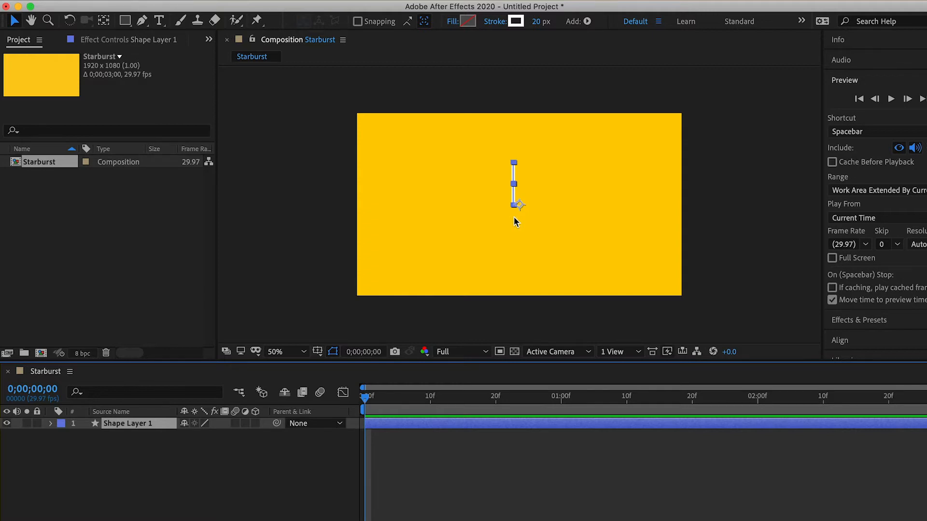
pyautogui.click(106, 22)
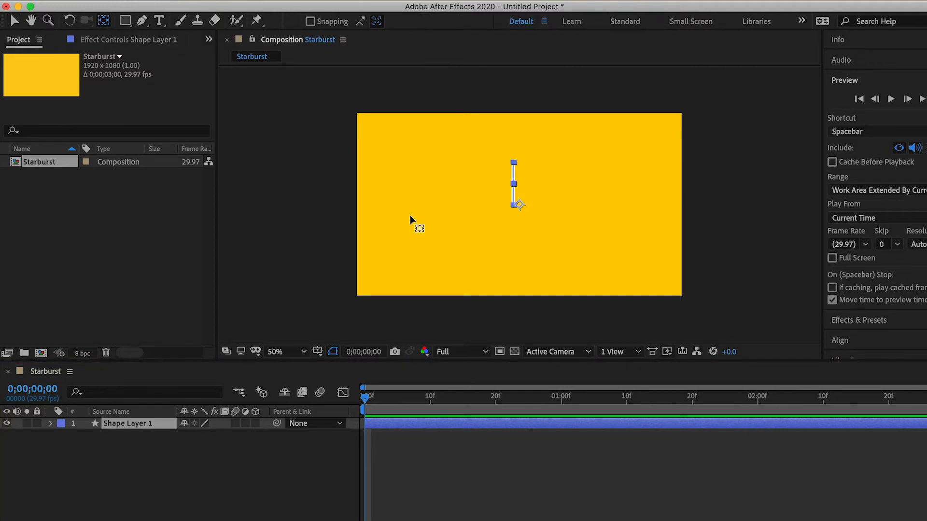
pyautogui.click(520, 205)
pyautogui.moveTo(520, 205); pyautogui.dragTo(514, 226)
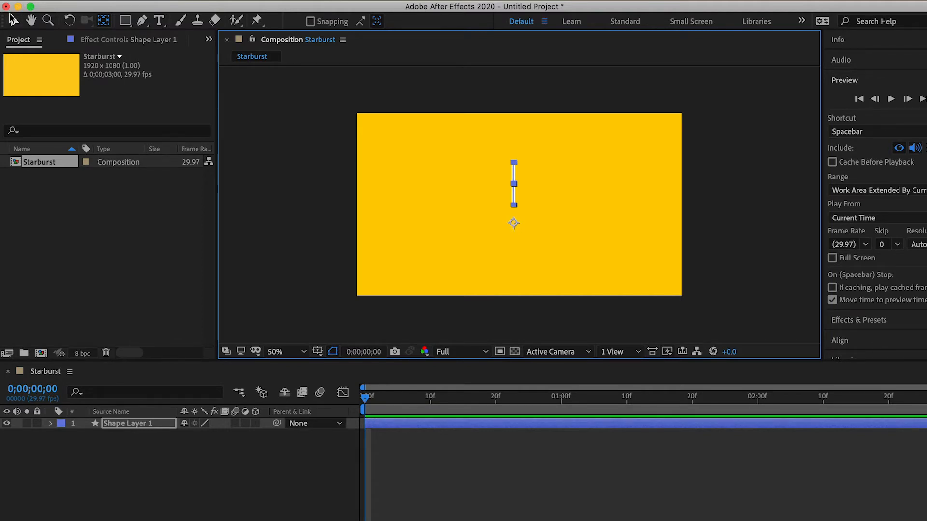
pyautogui.click(14, 21)
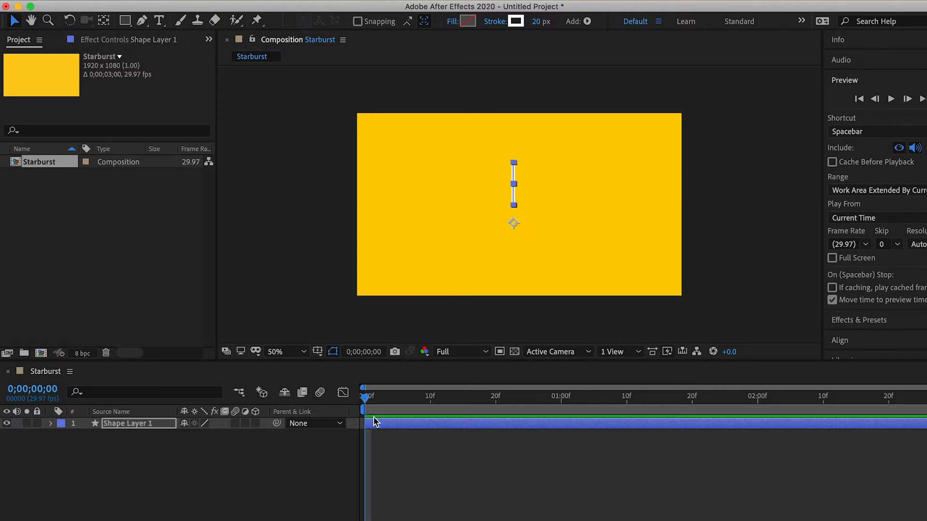
# Step: Add Trim Paths to the line's shape layer and expand its properties
pyautogui.click(392, 444)
pyautogui.click(384, 423)
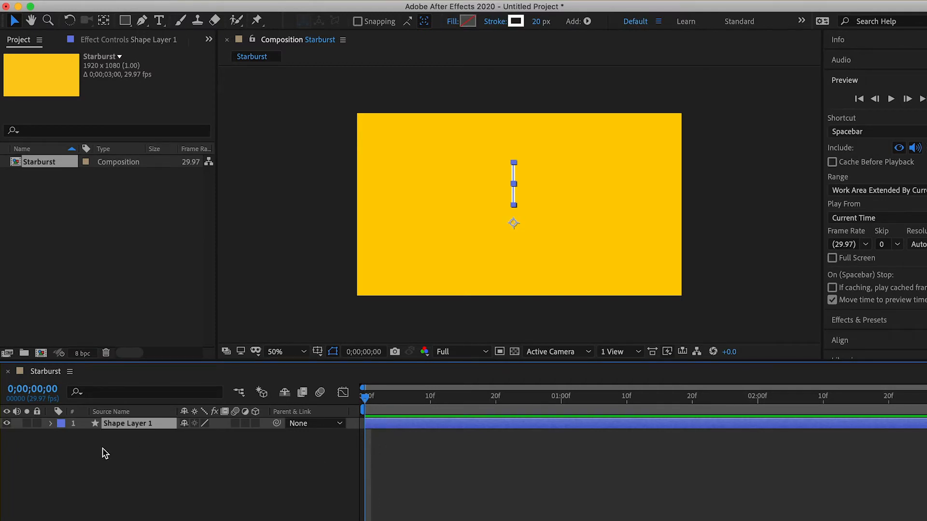
pyautogui.click(51, 423)
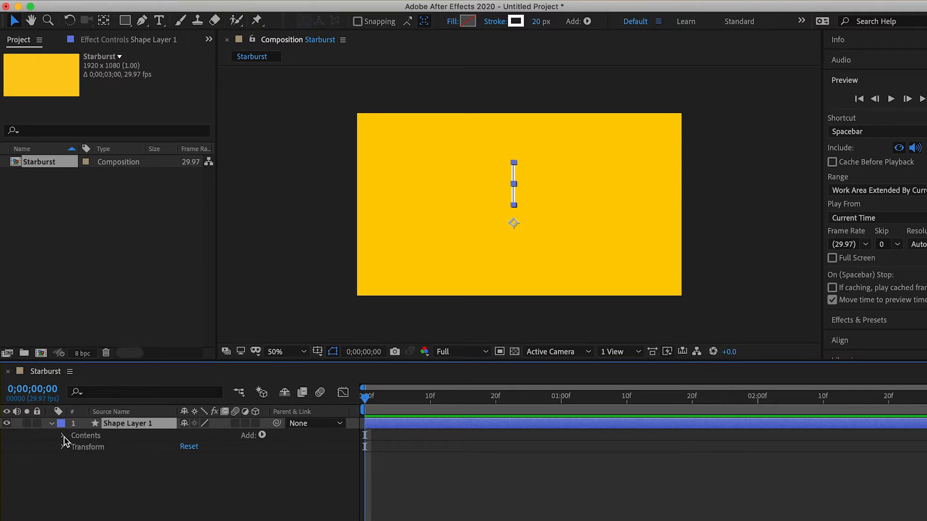
pyautogui.click(262, 436)
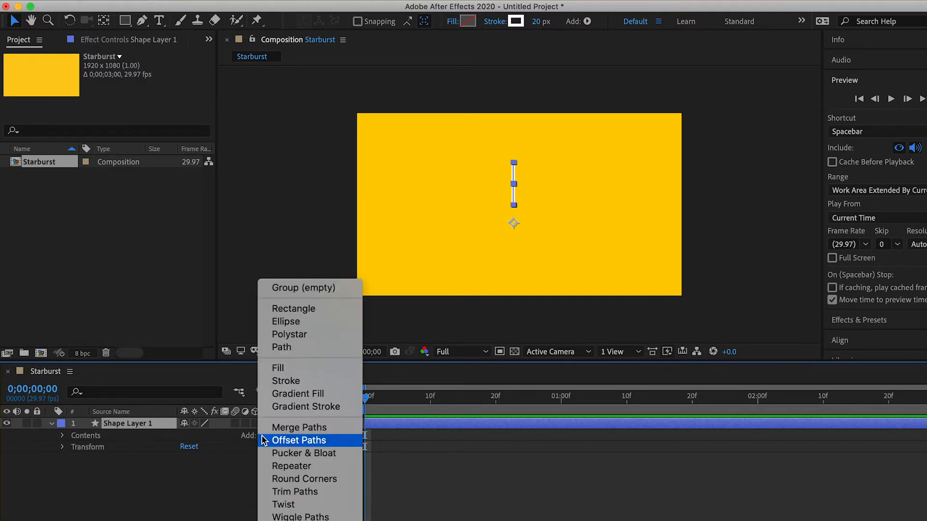
pyautogui.click(277, 492)
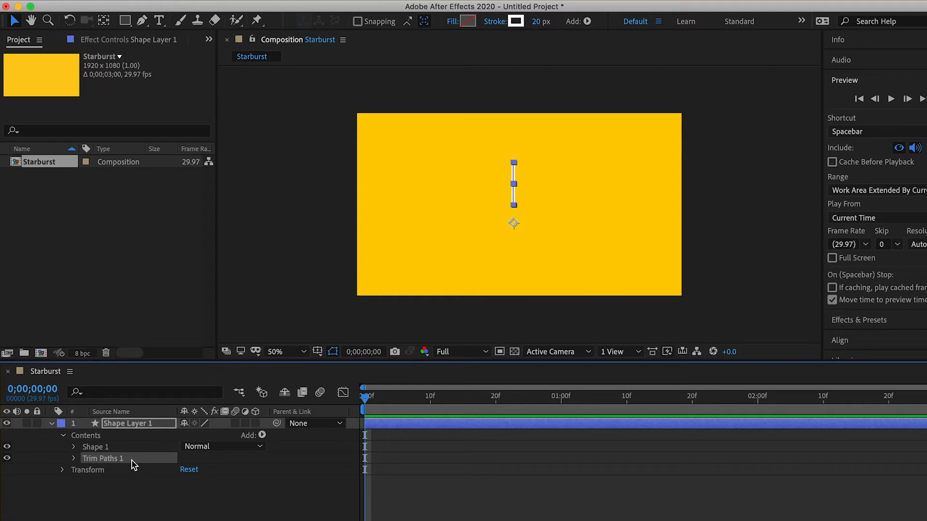
pyautogui.click(74, 459)
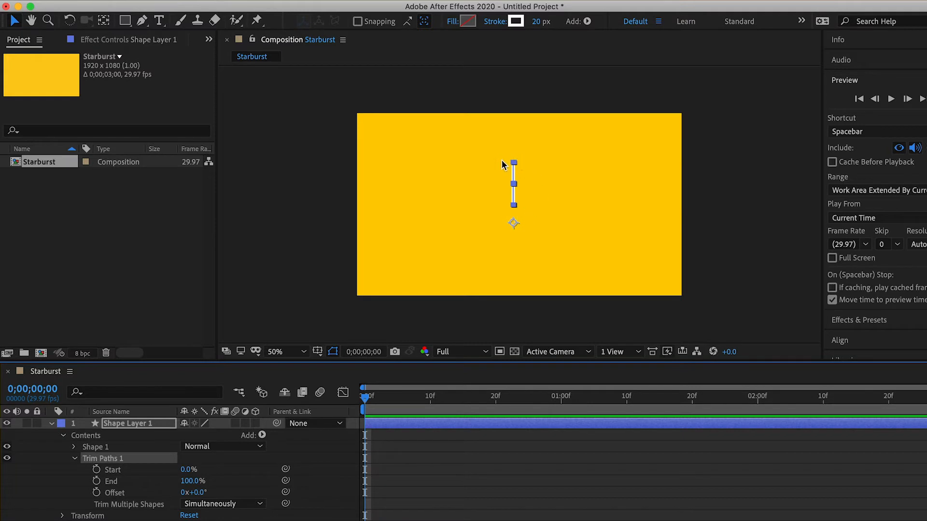
# Step: Keyframe the Trim Paths End at 100% on 0;00;00;15 and at 0% on 0;00;00;00
pyautogui.click(111, 482)
pyautogui.moveTo(365, 396); pyautogui.dragTo(464, 420)
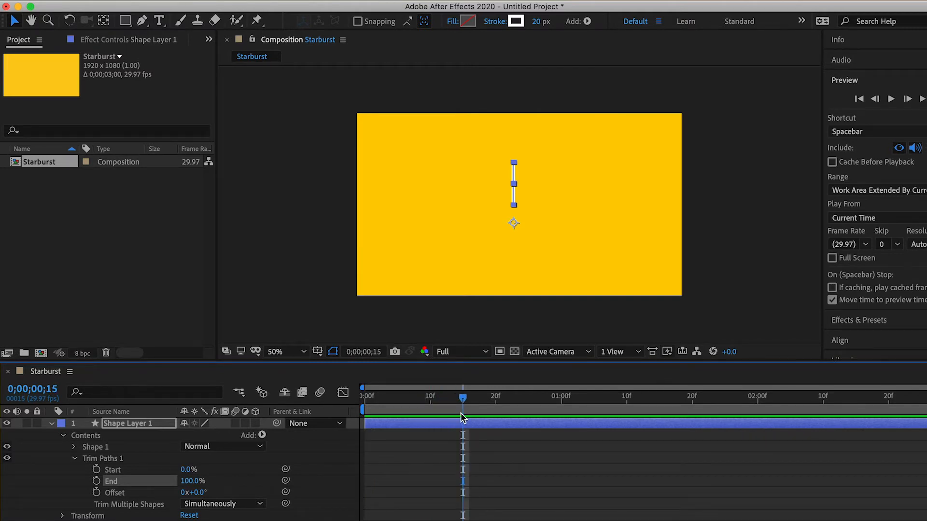
pyautogui.click(96, 481)
pyautogui.moveTo(463, 402); pyautogui.dragTo(355, 414)
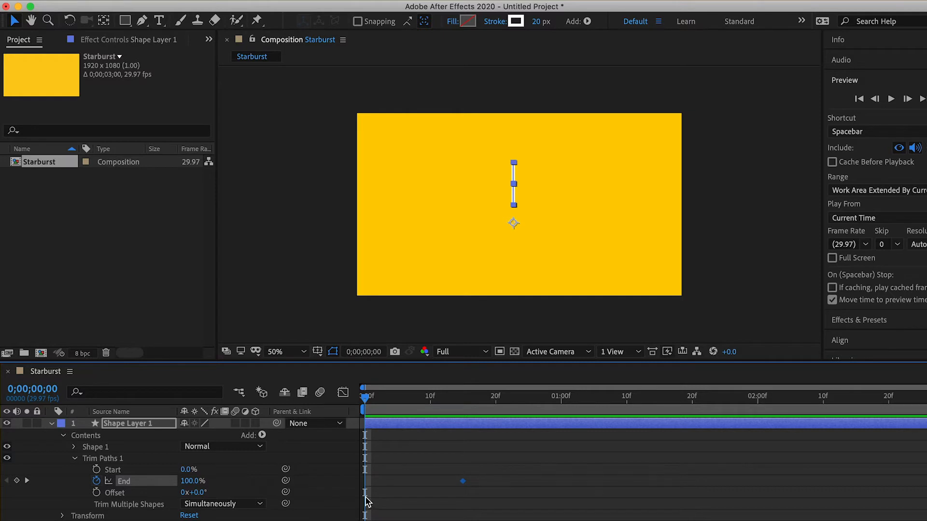
pyautogui.click(17, 480)
pyautogui.click(190, 481)
pyautogui.write('0')
pyautogui.click(416, 469)
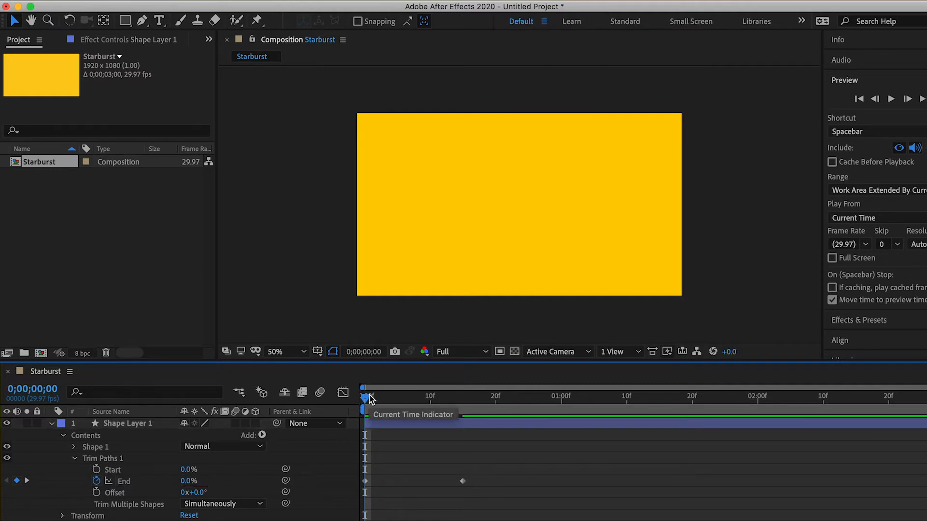
# Step: Preview the End animation from the first frame and examine how the line grows
pyautogui.press('space')
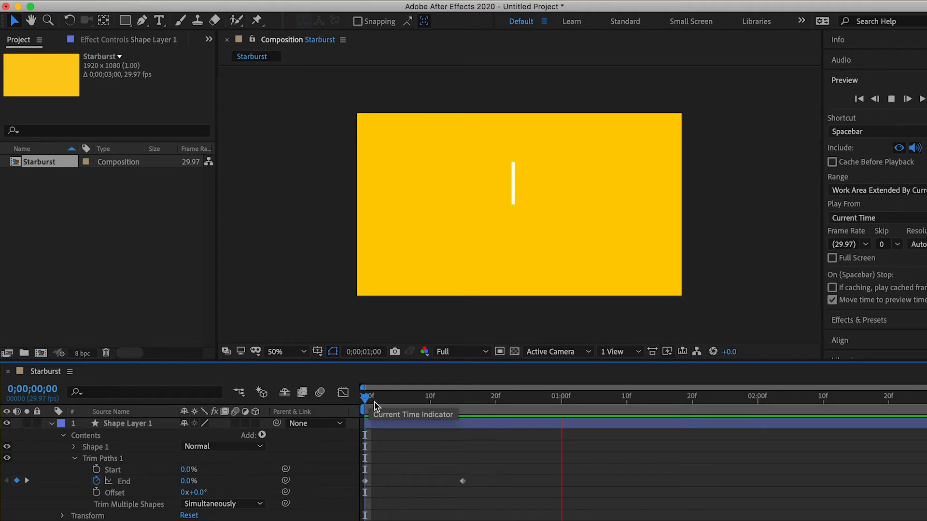
pyautogui.press('space')
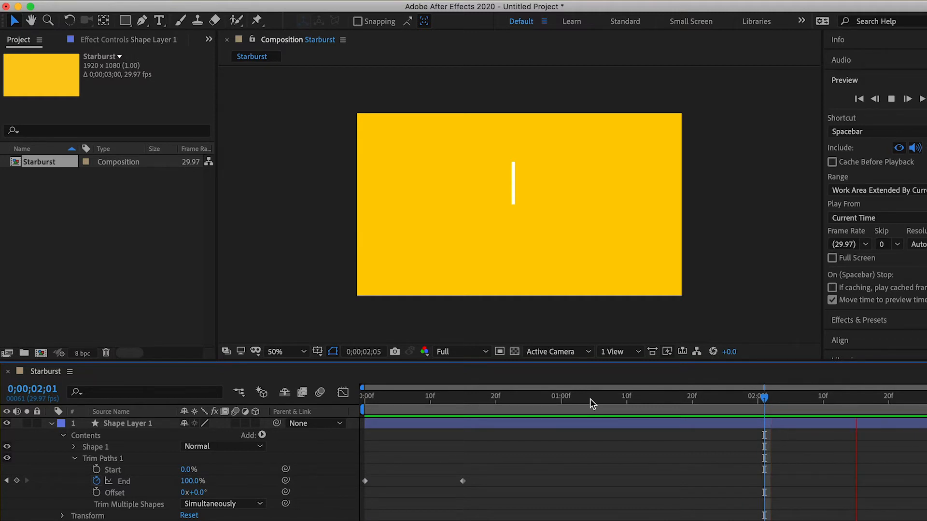
pyautogui.press('space')
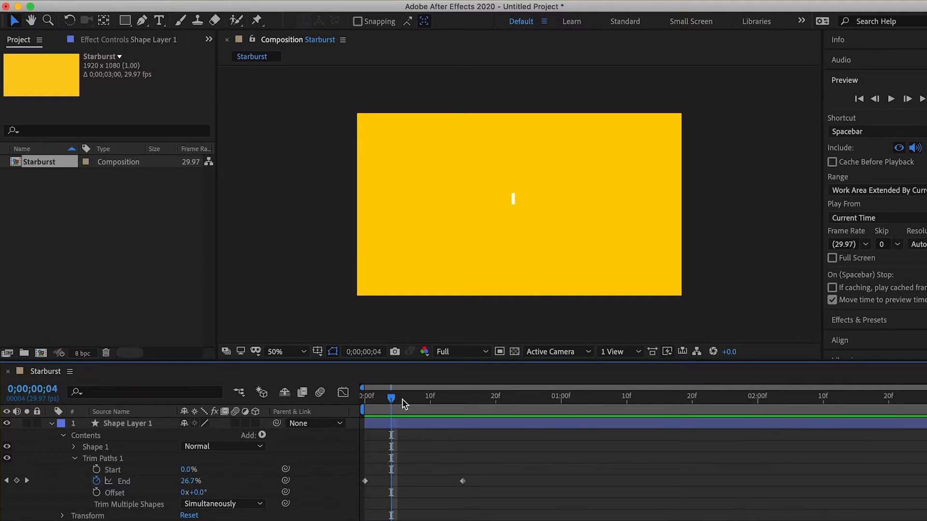
pyautogui.moveTo(393, 401); pyautogui.dragTo(366, 396)
pyautogui.press('space')
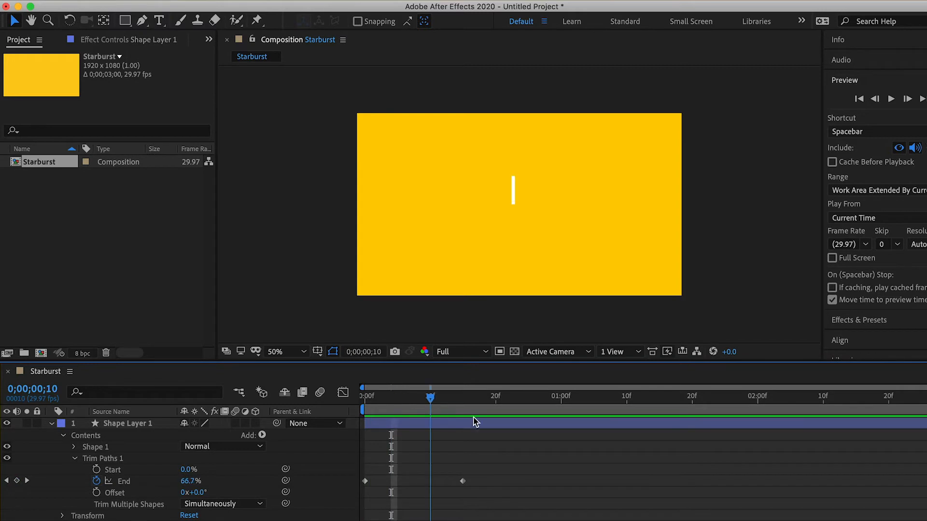
pyautogui.moveTo(517, 427); pyautogui.dragTo(450, 445)
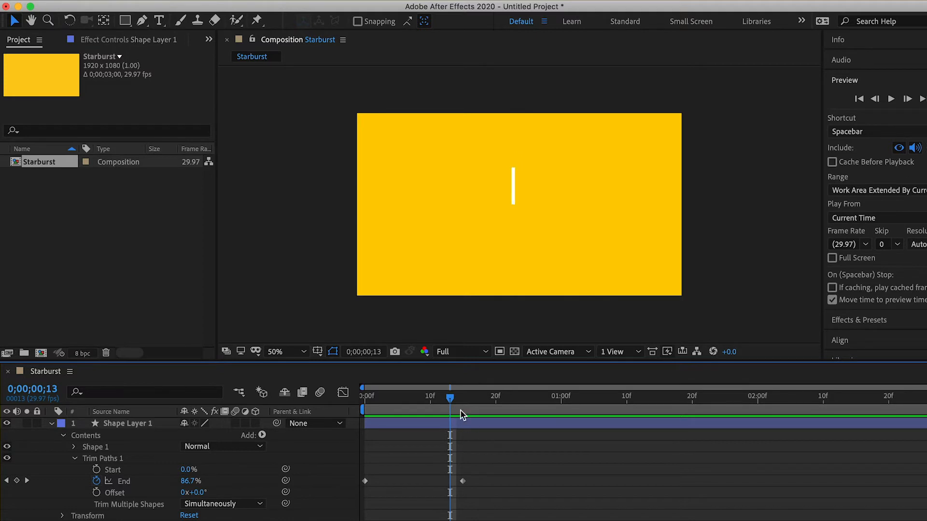
# Step: Keyframe the Trim Paths Start at 0% on 0;00;00;08 and at 100% on 0;00;00;25
pyautogui.moveTo(451, 398); pyautogui.dragTo(418, 405)
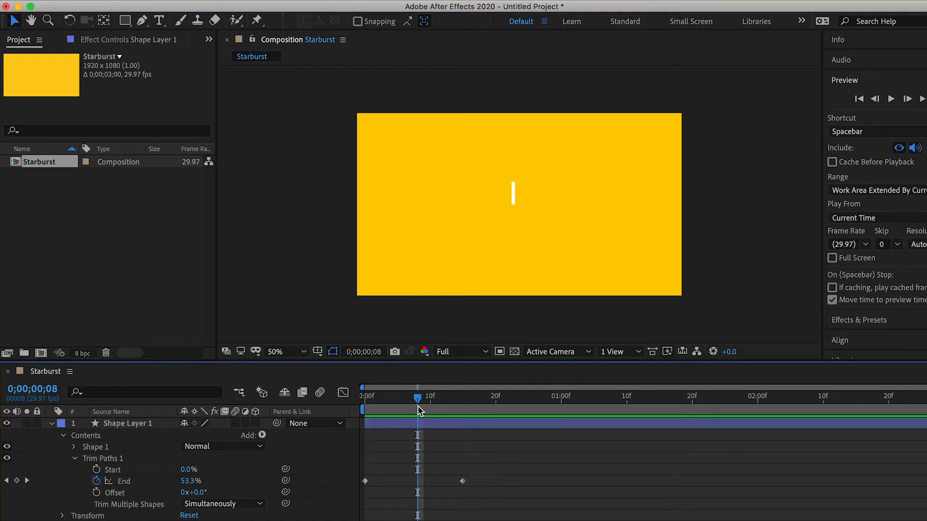
pyautogui.click(97, 469)
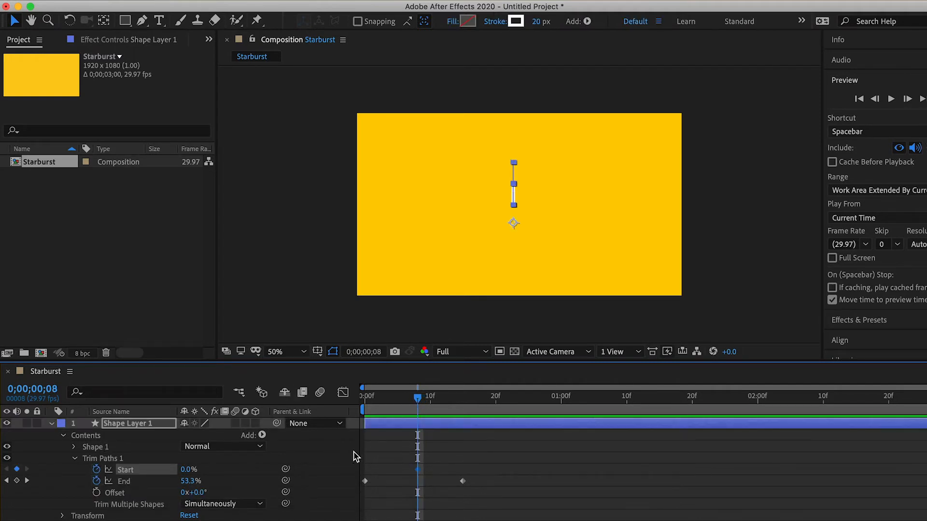
pyautogui.moveTo(418, 398); pyautogui.dragTo(524, 421)
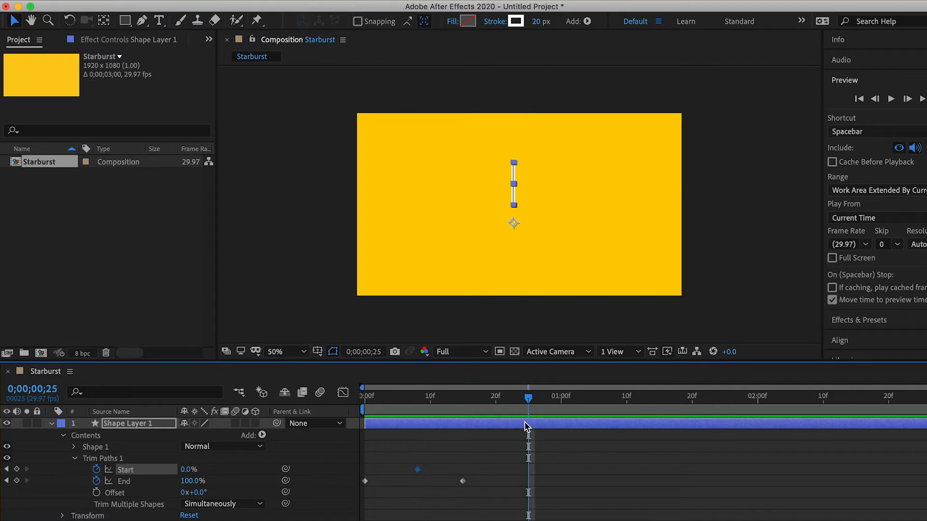
pyautogui.click(186, 469)
pyautogui.write('1')
pyautogui.press('Return')
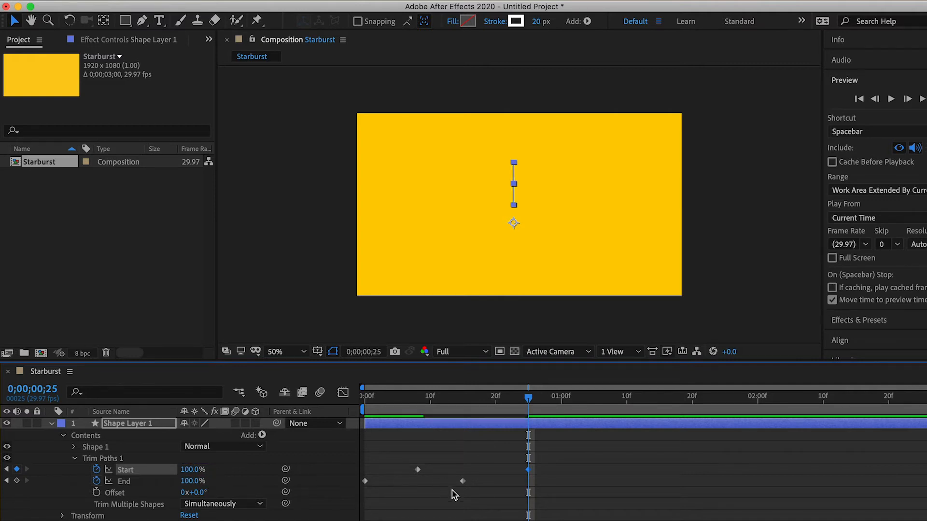
# Step: Preview the combined Start and End animation from the first frame to check how the line draws on and off
pyautogui.moveTo(530, 401); pyautogui.dragTo(351, 428)
pyautogui.press('space')
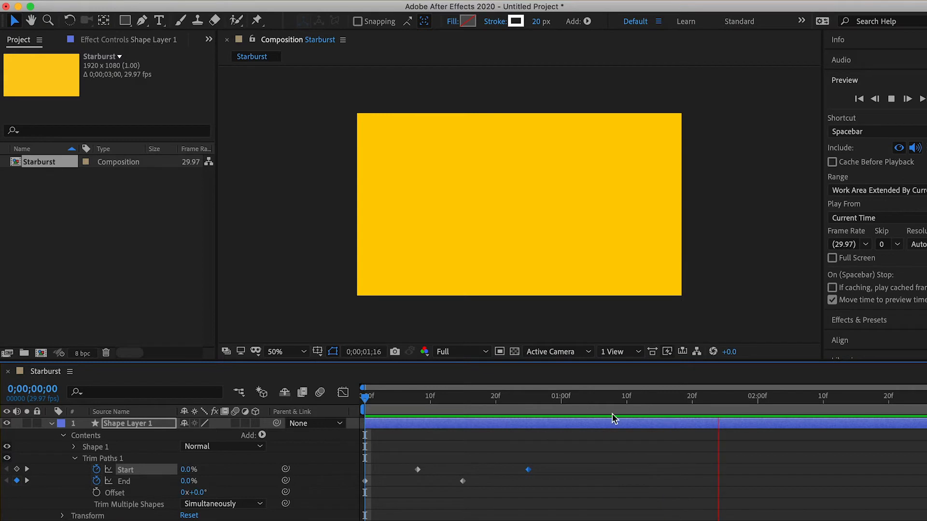
pyautogui.press('space')
pyautogui.moveTo(741, 391); pyautogui.dragTo(338, 411)
pyautogui.press('space')
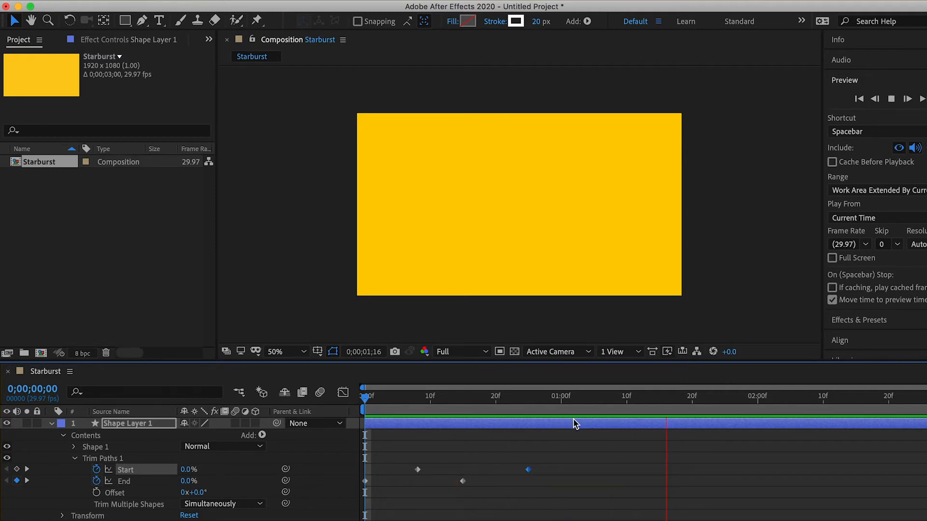
pyautogui.press('space')
pyautogui.moveTo(799, 397); pyautogui.dragTo(554, 434)
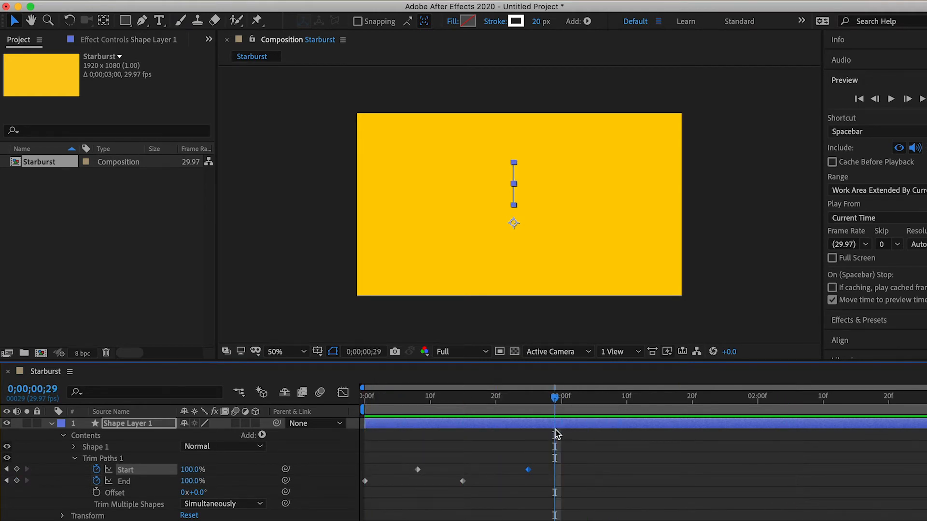
# Step: Apply Easy Ease to all Start and End keyframes of Trim Paths 1
pyautogui.moveTo(360, 452); pyautogui.dragTo(541, 498)
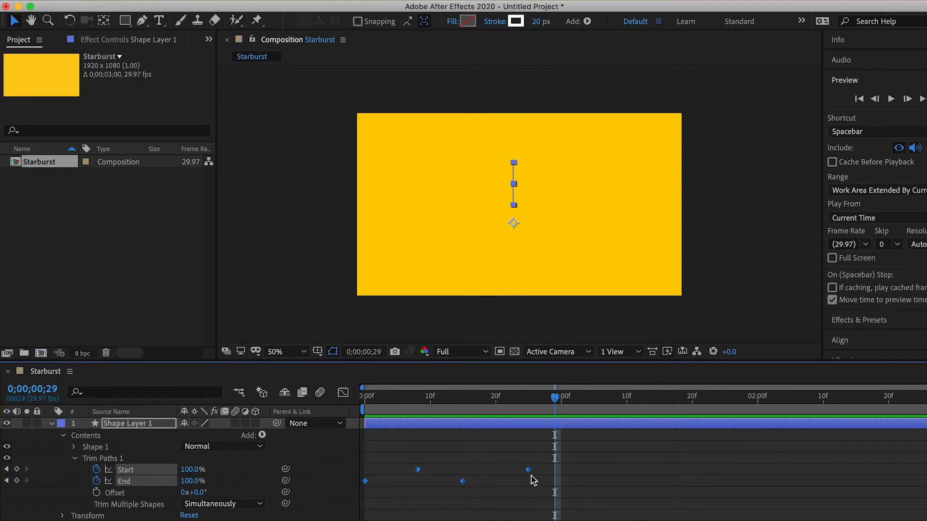
pyautogui.click(363, 458)
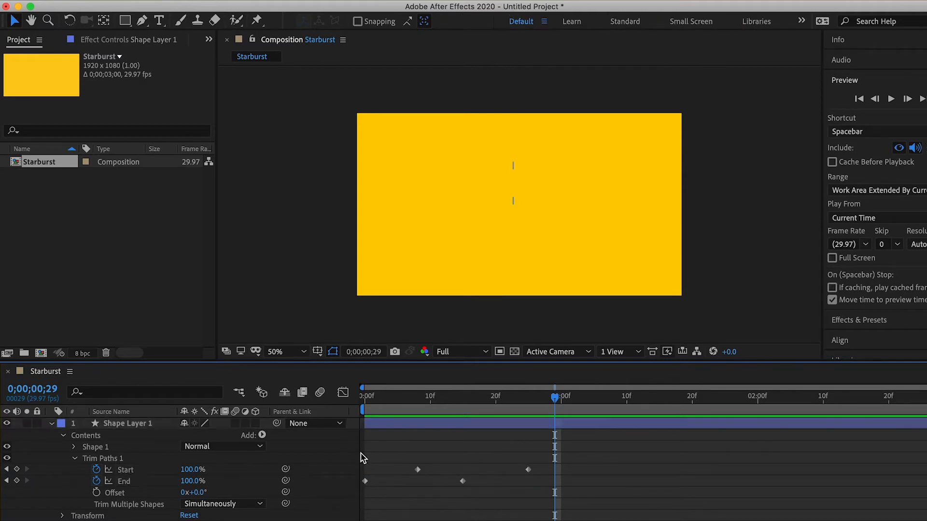
pyautogui.moveTo(359, 452); pyautogui.dragTo(548, 499)
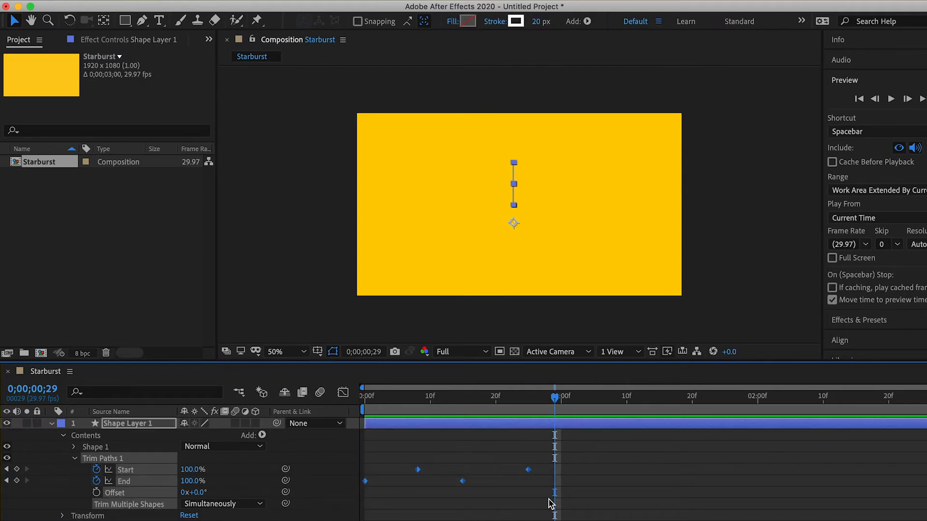
pyautogui.rightClick(528, 471)
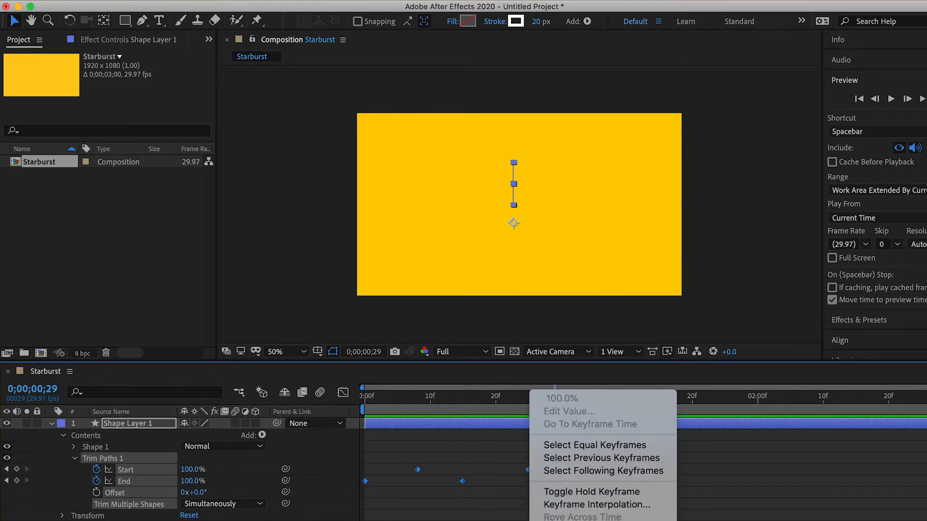
pyautogui.moveTo(585, 520)
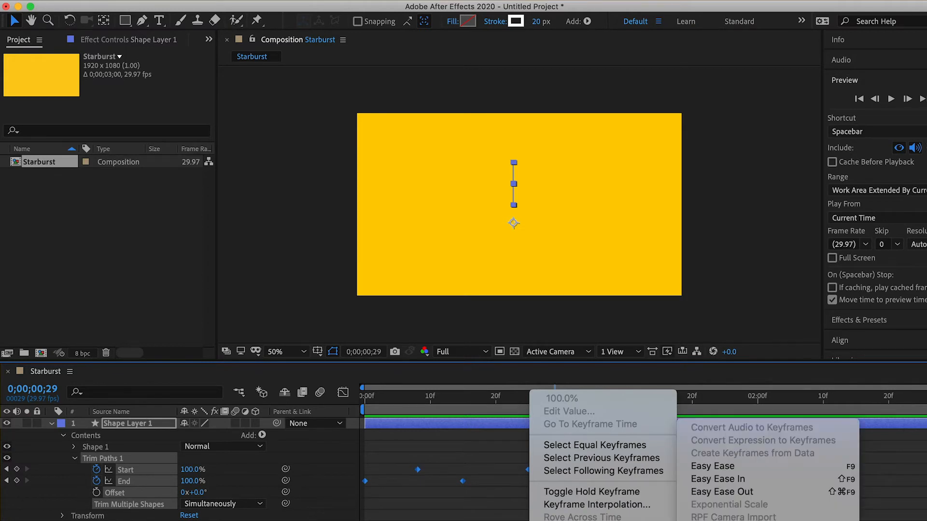
pyautogui.click(722, 467)
# Step: Preview the eased line animation from the first frame and scrub through it to check the motion
pyautogui.press('Home')
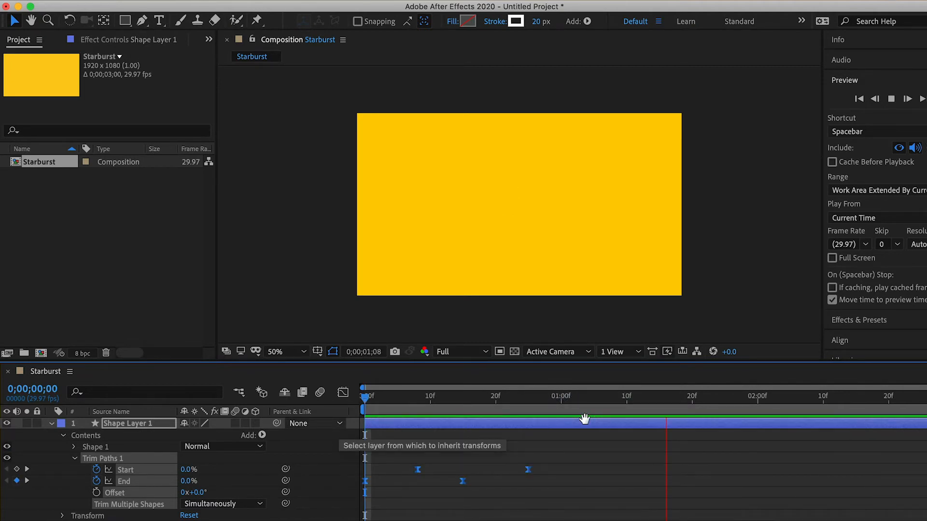
pyautogui.click(739, 400)
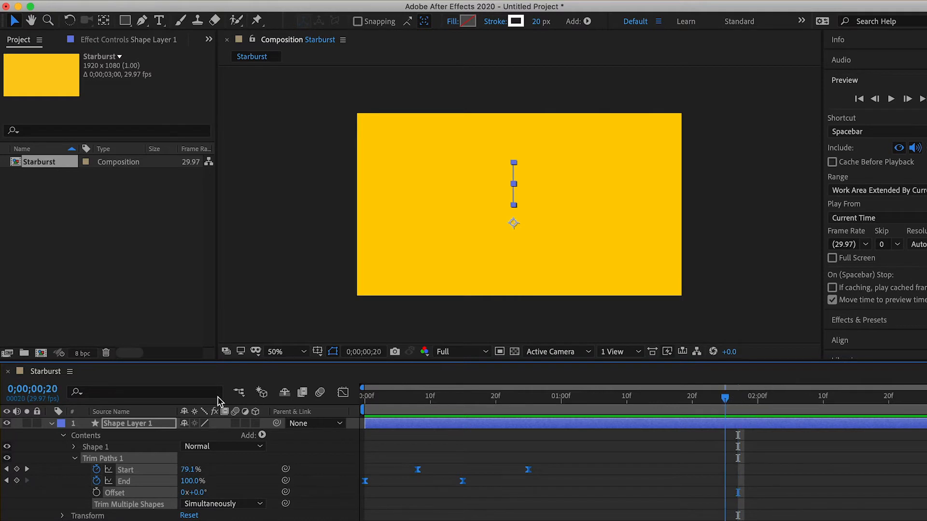
pyautogui.press('Home')
pyautogui.press('space')
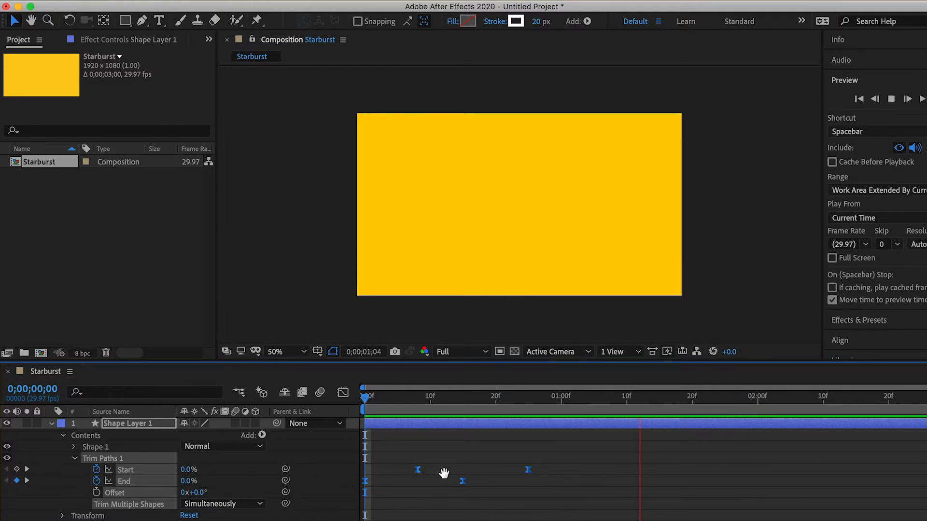
pyautogui.press('space')
pyautogui.press('Home')
pyautogui.moveTo(363, 424); pyautogui.dragTo(595, 439)
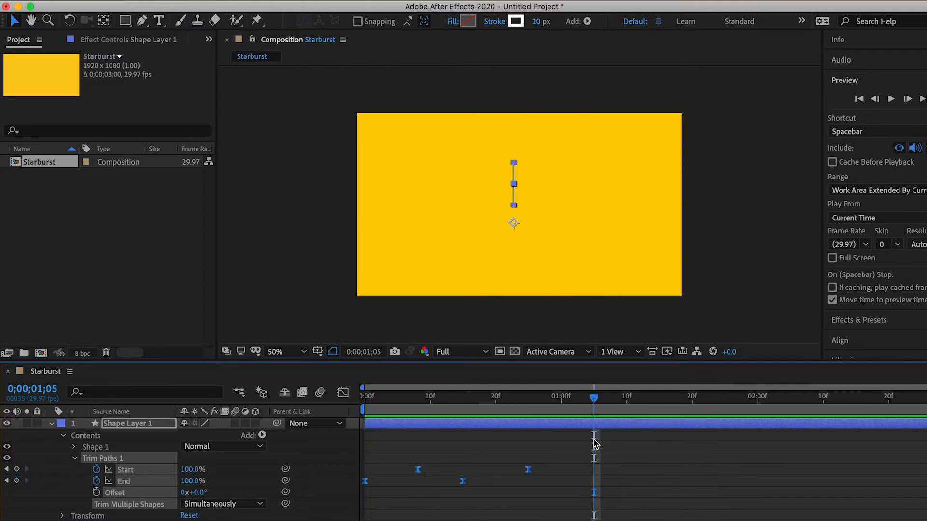
pyautogui.moveTo(602, 407); pyautogui.dragTo(443, 403)
pyautogui.moveTo(528, 401); pyautogui.dragTo(581, 401)
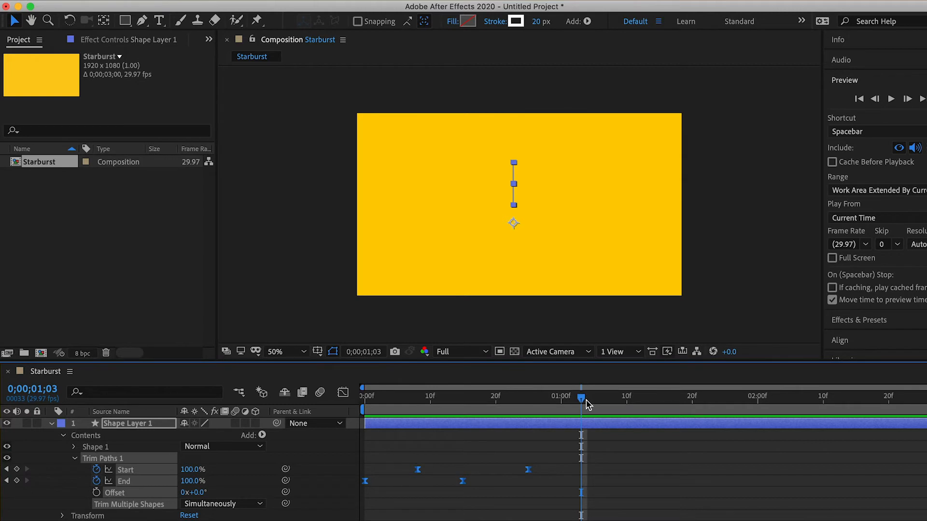
# Step: Add a Repeater to the Contents of Shape Layer 1 and expand its properties
pyautogui.click(80, 436)
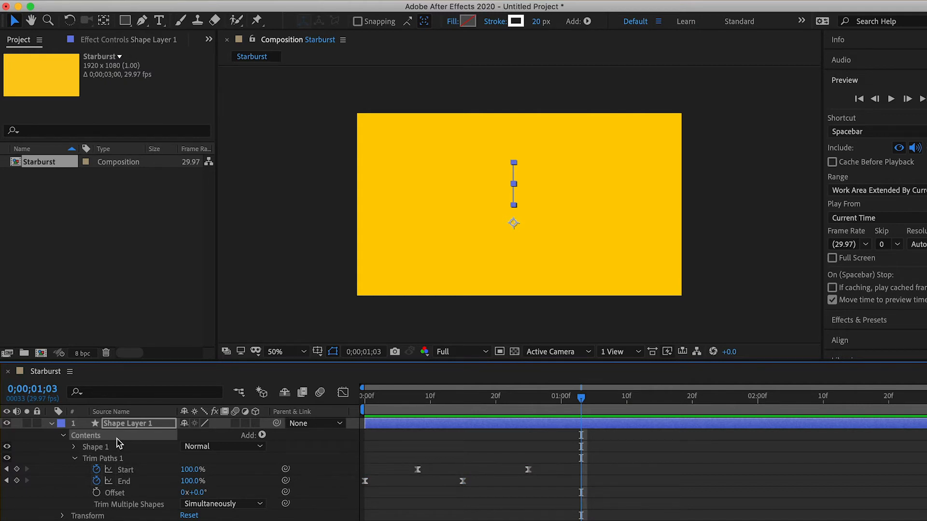
pyautogui.click(262, 436)
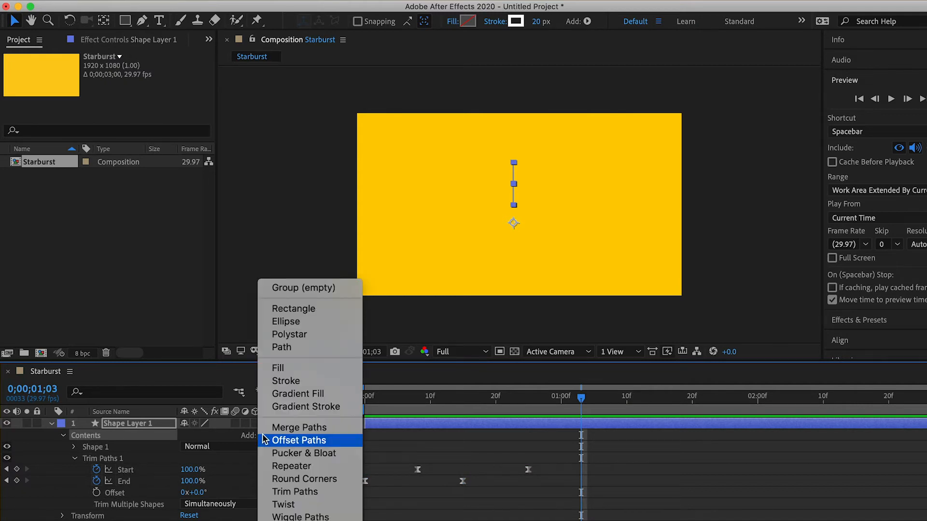
pyautogui.click(274, 467)
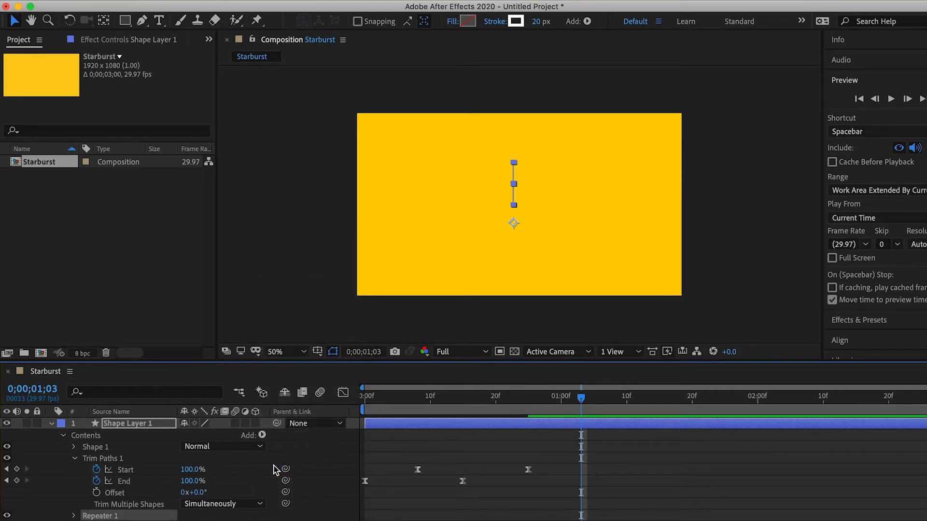
pyautogui.click(74, 516)
# Step: Set the Repeater's Copies to 6 with the current time at 0;00;00;14, within the line animation
pyautogui.moveTo(583, 402)
pyautogui.mouseDown()
pyautogui.moveTo(419, 404)
pyautogui.moveTo(501, 402)
pyautogui.moveTo(449, 397)
pyautogui.mouseUp()
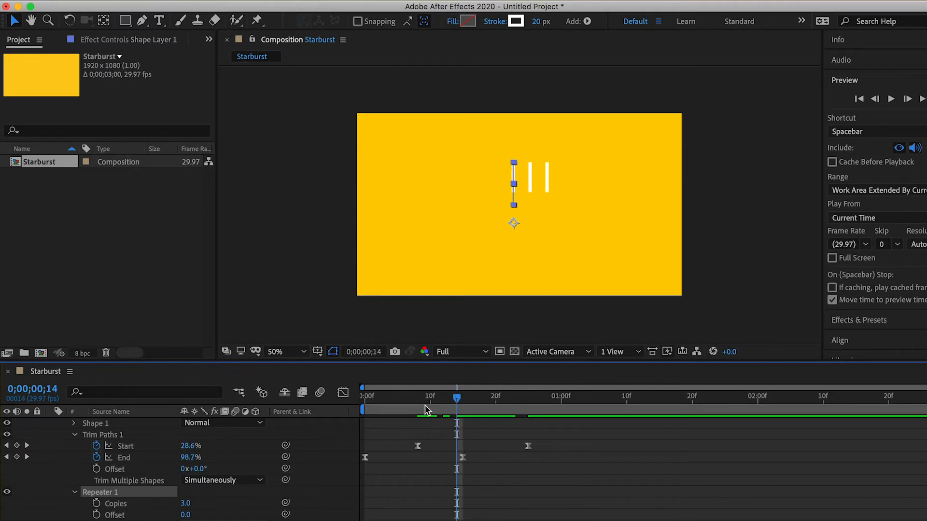
pyautogui.click(187, 504)
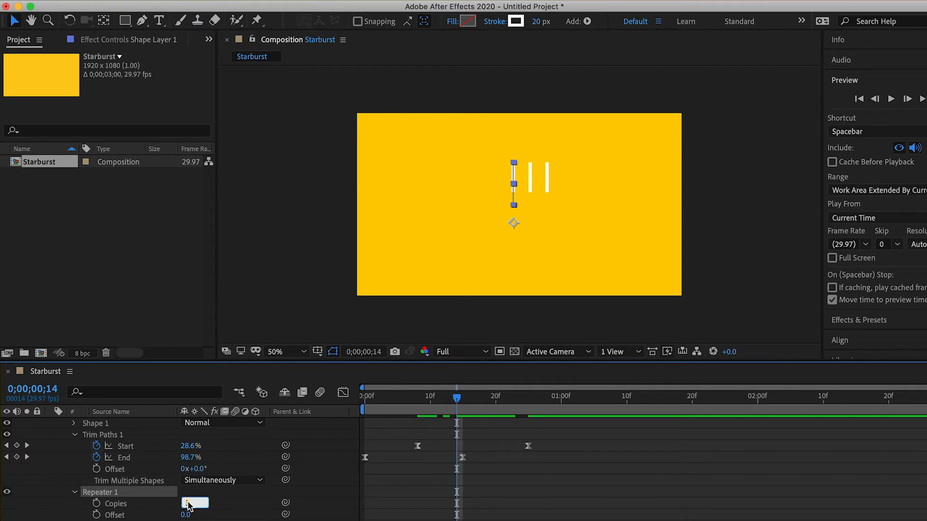
pyautogui.write('6')
pyautogui.press('Return')
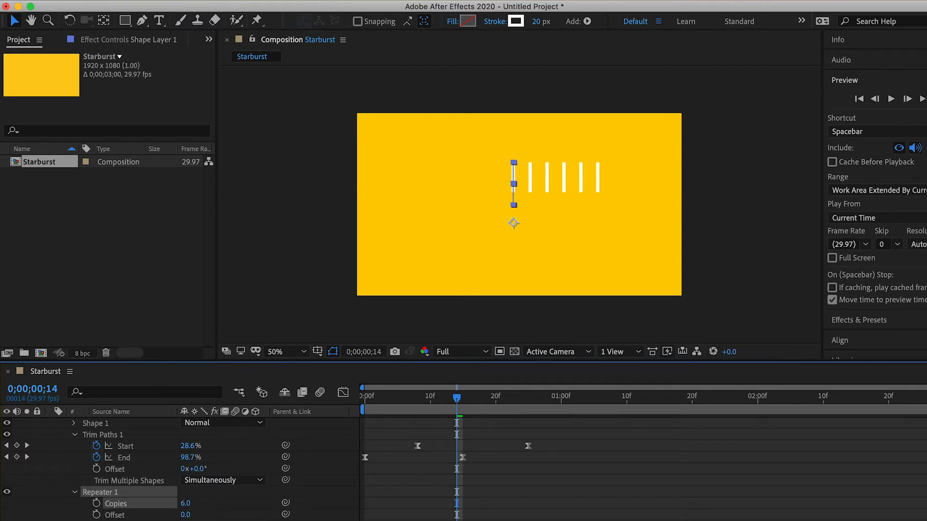
# Step: Set the Rotation in the Repeater's transform to 60° with the current time at 0;00;00;12
pyautogui.moveTo(456, 399); pyautogui.dragTo(437, 398)
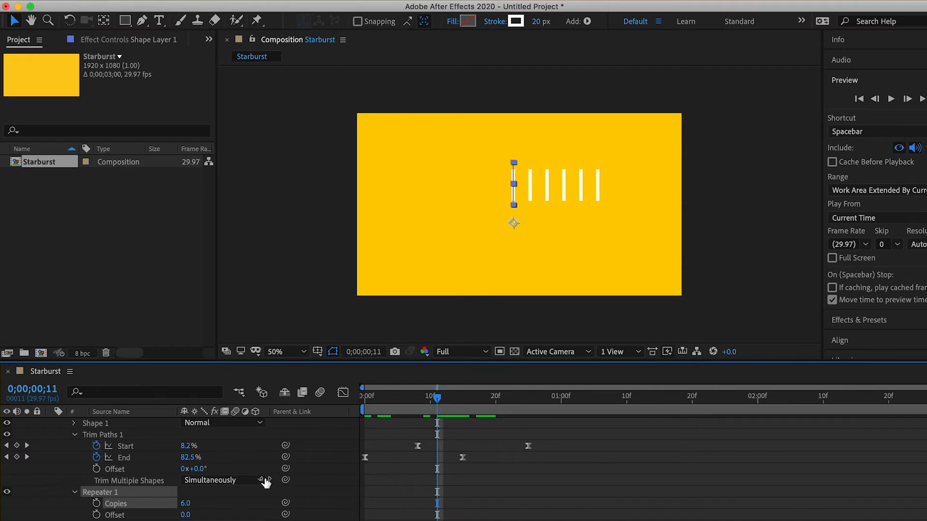
pyautogui.scroll(-1, 490, 466)
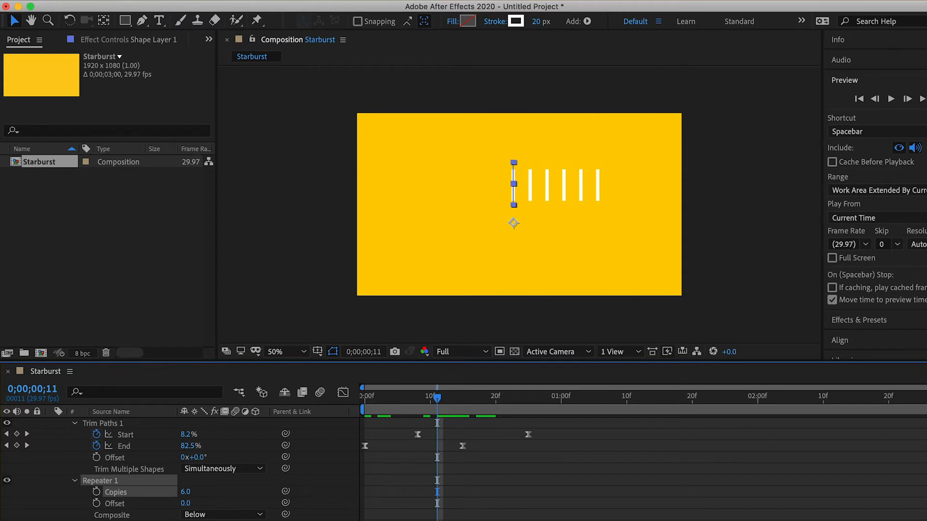
pyautogui.scroll(-5, 217, 468)
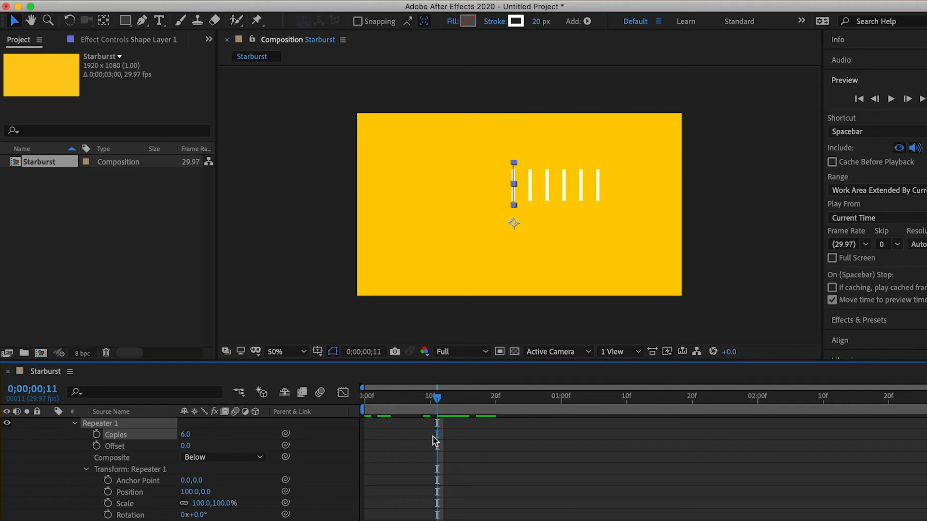
pyautogui.press('pagedown')
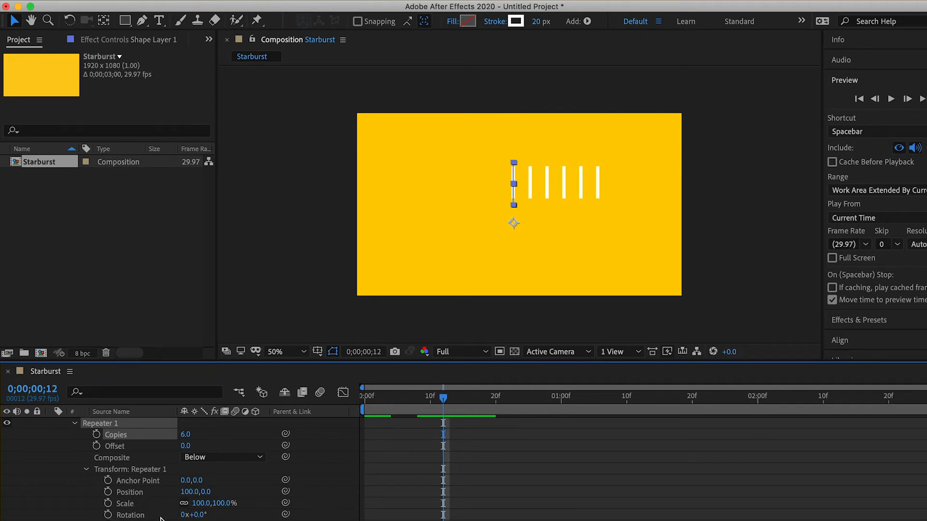
pyautogui.click(201, 516)
pyautogui.write('60')
pyautogui.press('Return')
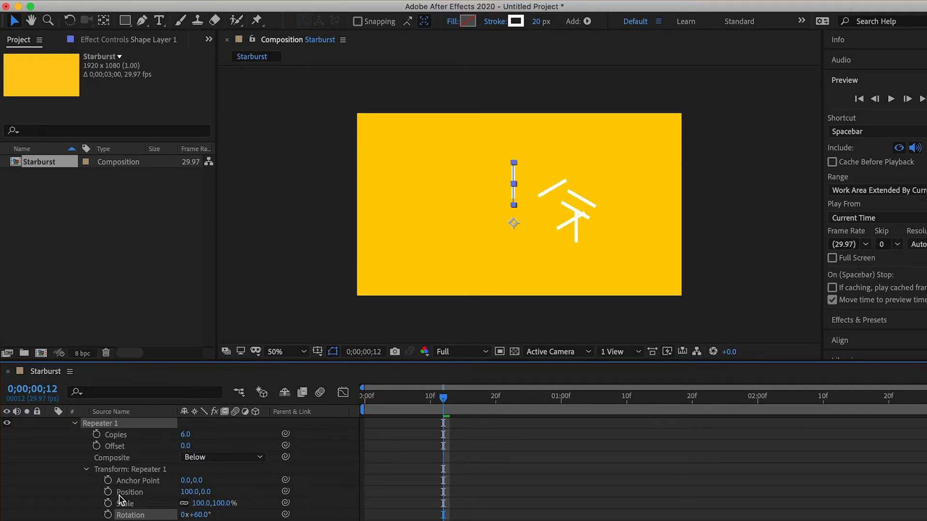
# Step: Set the Repeater transform's horizontal Position to 0 and its horizontal Anchor Point to -33 to centre the rays
pyautogui.click(185, 493)
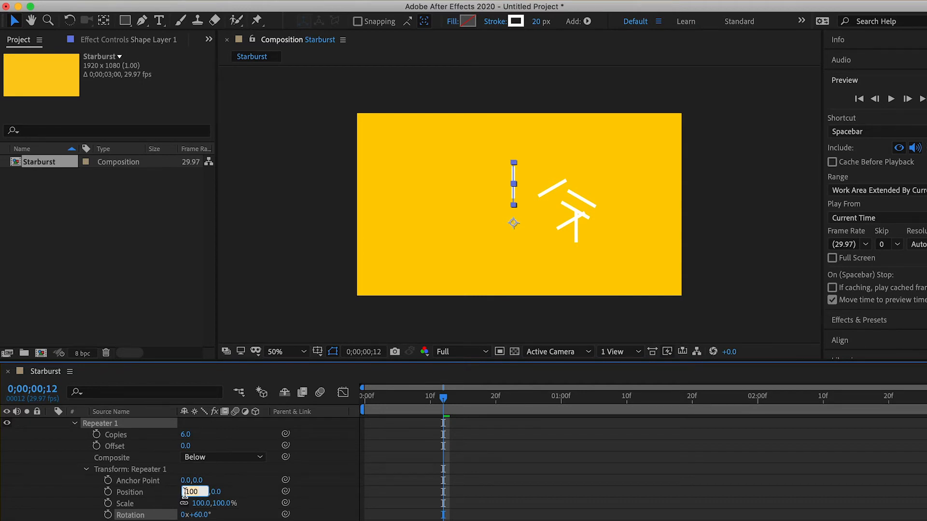
pyautogui.write('0')
pyautogui.press('Return')
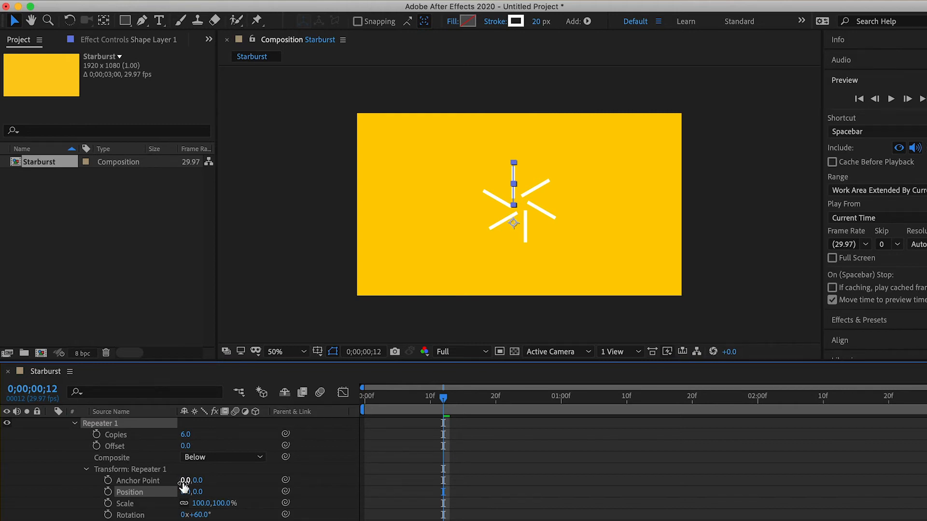
pyautogui.moveTo(184, 480); pyautogui.dragTo(158, 478)
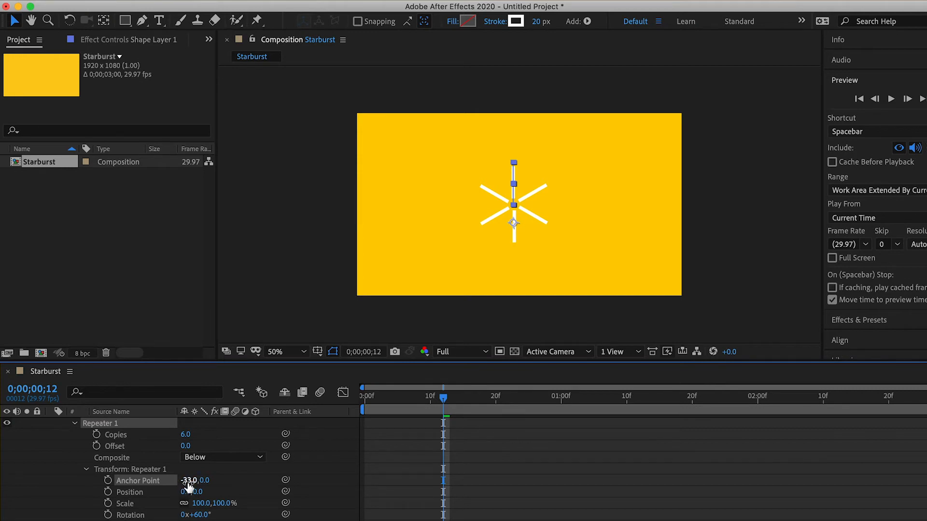
pyautogui.click(232, 477)
# Step: Preview the six-ray burst from the first frame
pyautogui.moveTo(444, 399); pyautogui.dragTo(354, 399)
pyautogui.press('space')
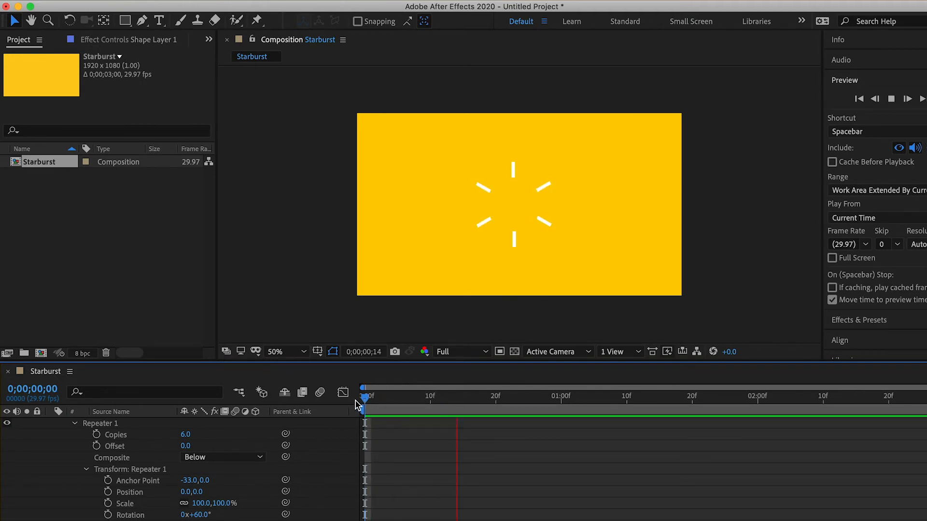
pyautogui.press('space')
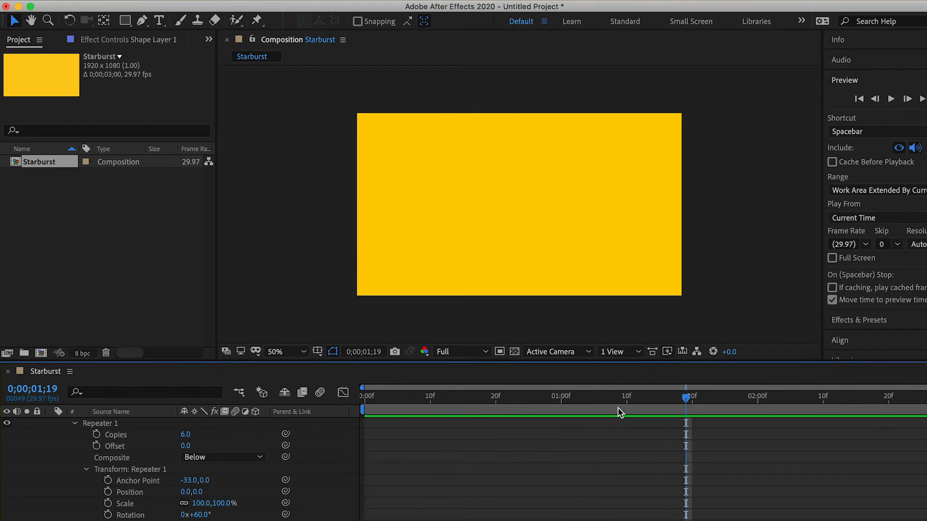
# Step: Keyframe the Scale of Shape Layer 1 at 0% on 0;00;00;00
pyautogui.moveTo(683, 401); pyautogui.dragTo(365, 442)
pyautogui.click(64, 436)
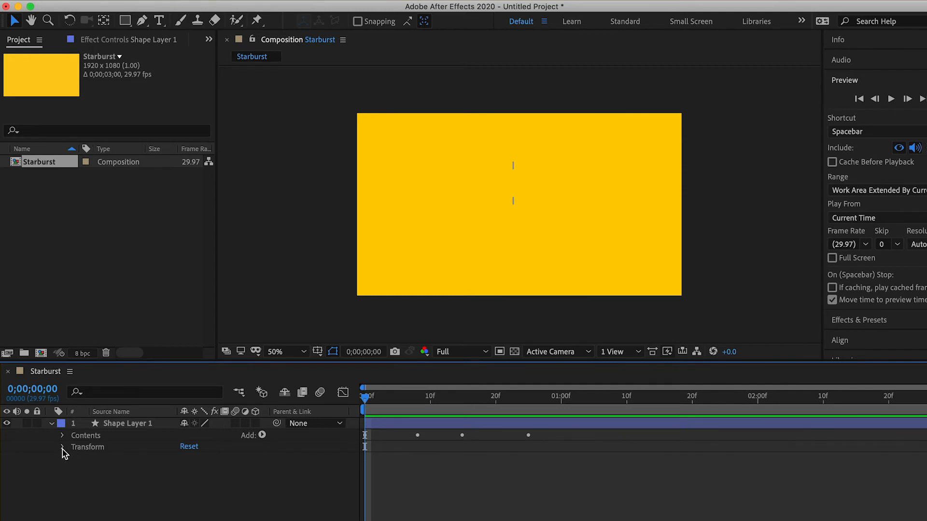
pyautogui.click(63, 448)
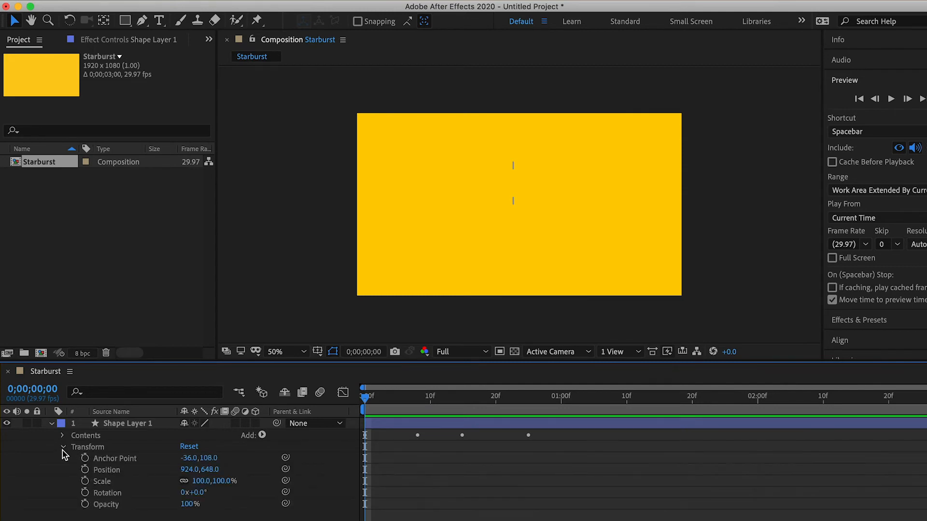
pyautogui.click(91, 448)
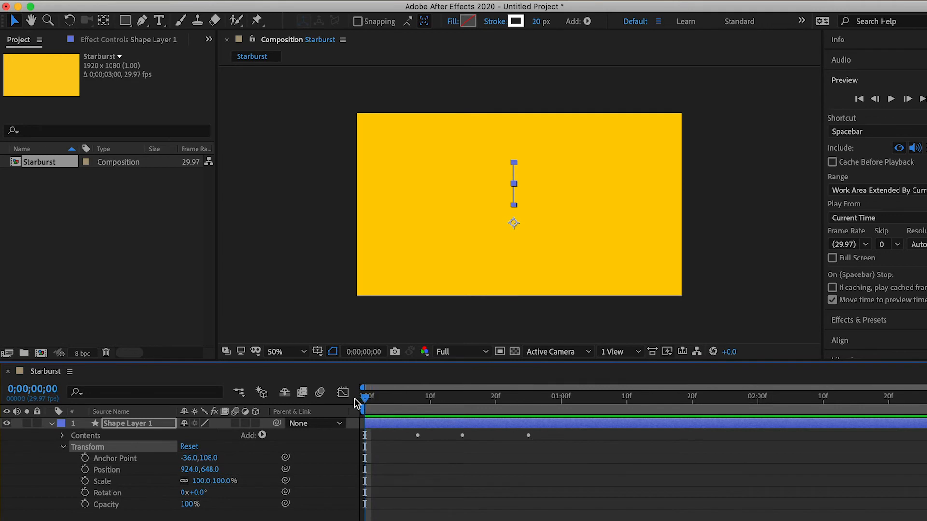
pyautogui.click(85, 481)
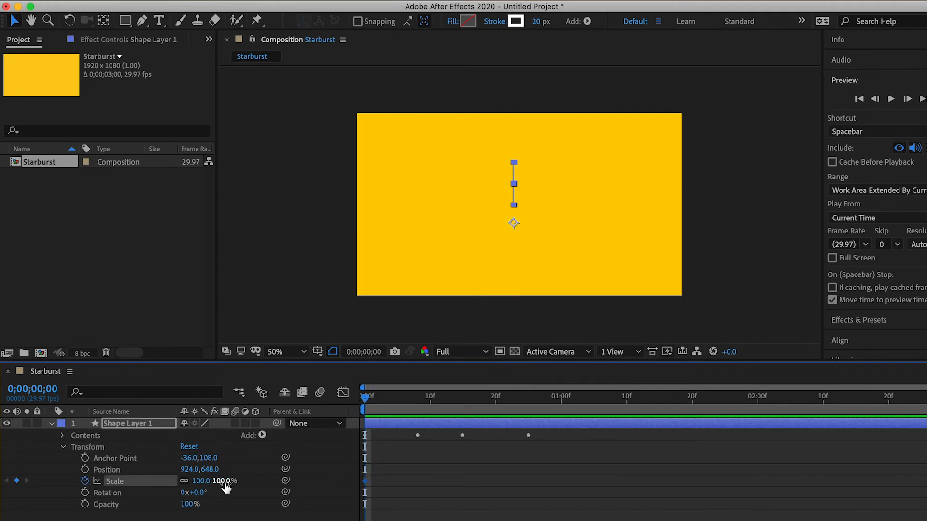
pyautogui.click(204, 481)
pyautogui.write('0')
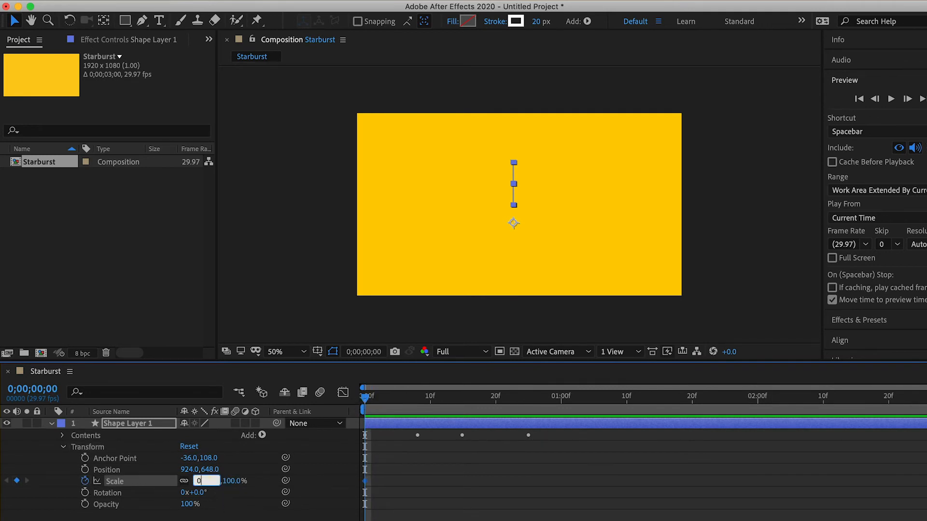
pyautogui.press('Return')
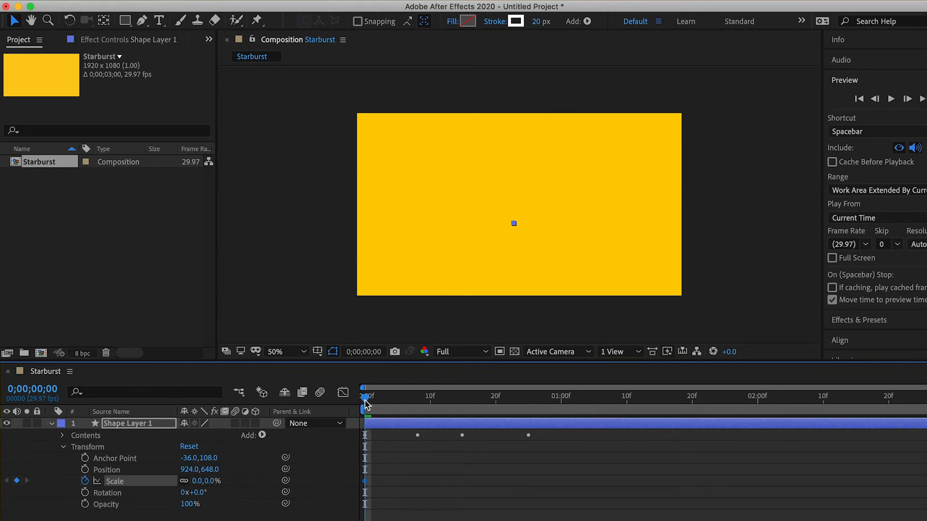
# Step: Add a Scale keyframe of 100% on 0;00;00;10 for Shape Layer 1
pyautogui.moveTo(365, 405); pyautogui.dragTo(430, 421)
pyautogui.click(17, 481)
pyautogui.click(199, 481)
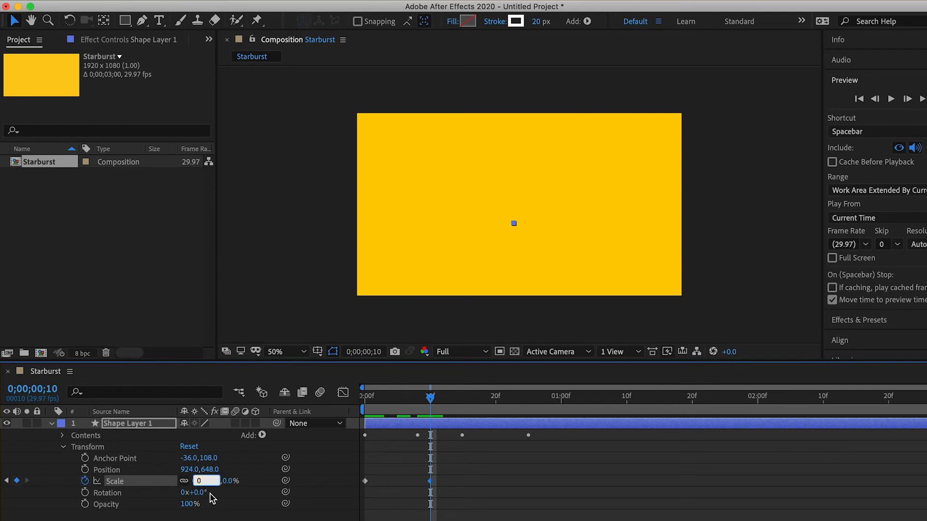
pyautogui.write('100')
pyautogui.press('Return')
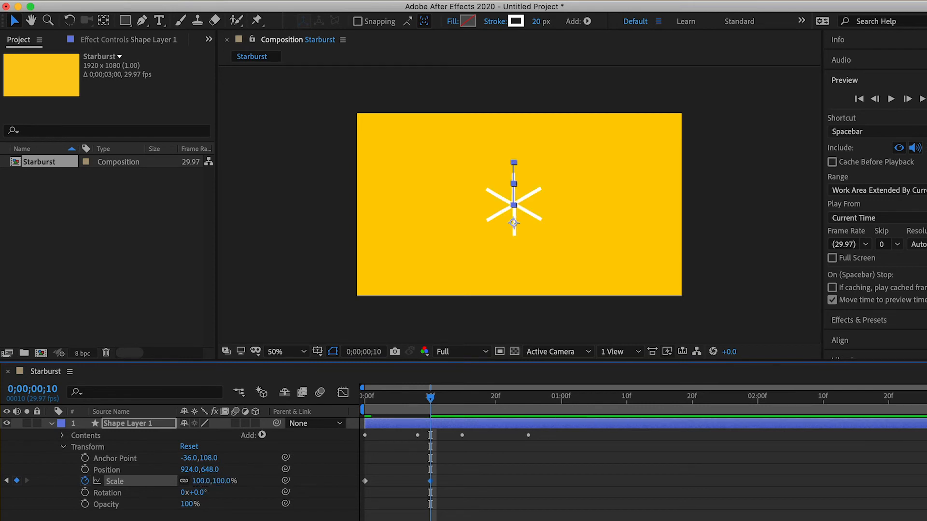
# Step: Preview the starburst with its scale-up animation from the first frame
pyautogui.moveTo(429, 399); pyautogui.dragTo(346, 400)
pyautogui.press('space')
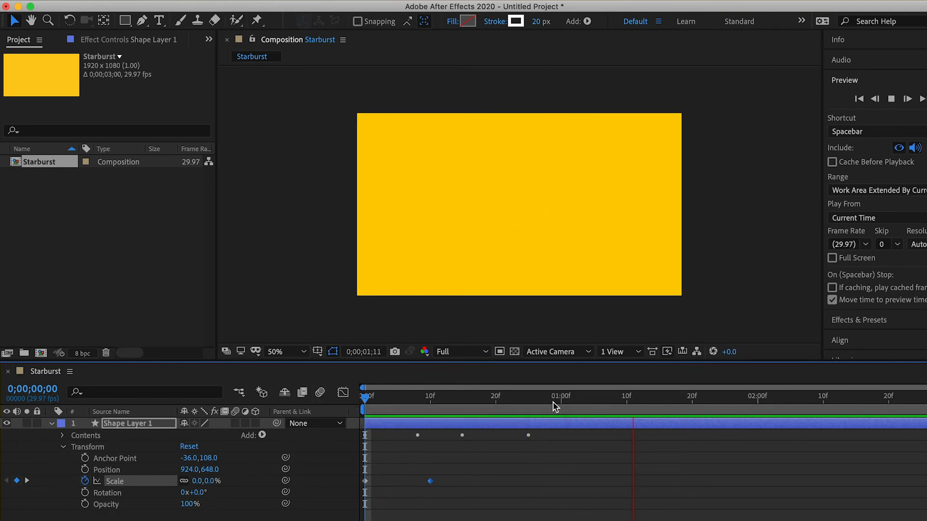
pyautogui.press('space')
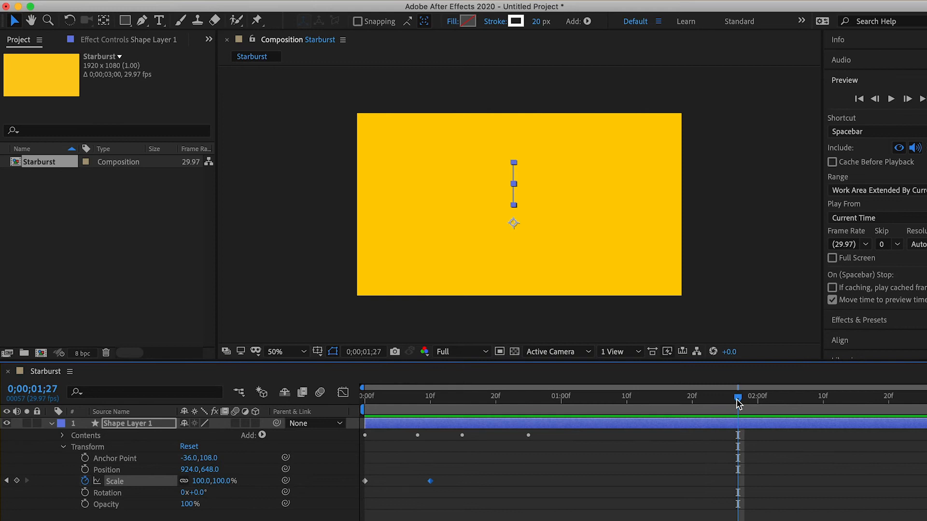
pyautogui.moveTo(737, 399); pyautogui.dragTo(362, 426)
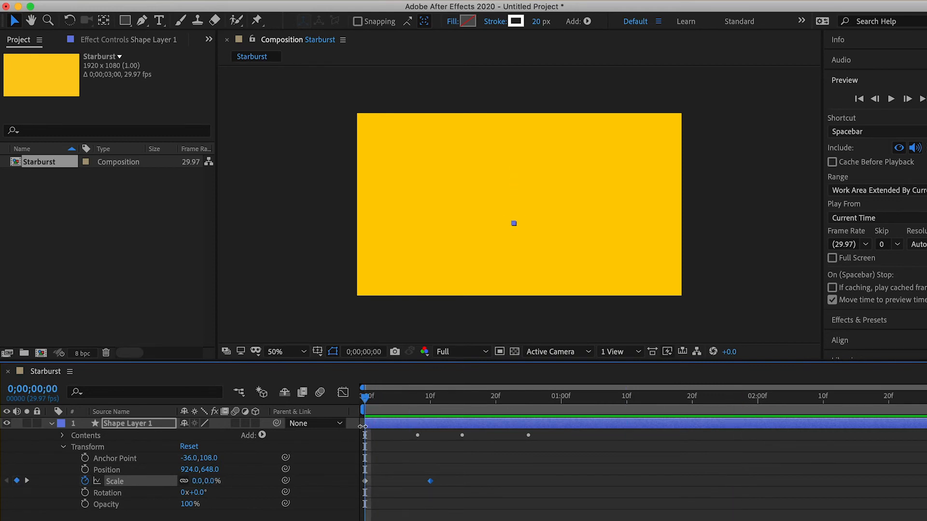
pyautogui.press('space')
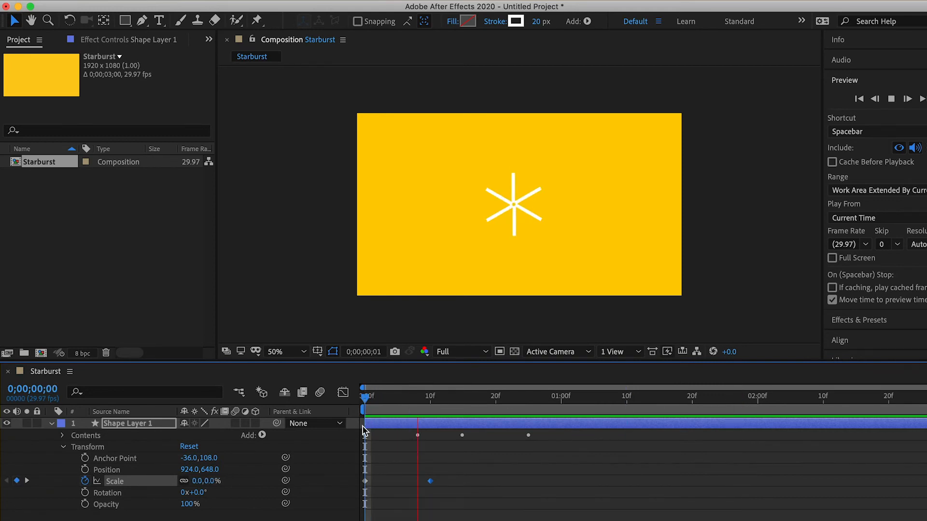
# Step: Set the Line Cap of Stroke 1 in Shape Layer 1 to Round Cap
pyautogui.moveTo(423, 395); pyautogui.dragTo(490, 421)
pyautogui.click(485, 428)
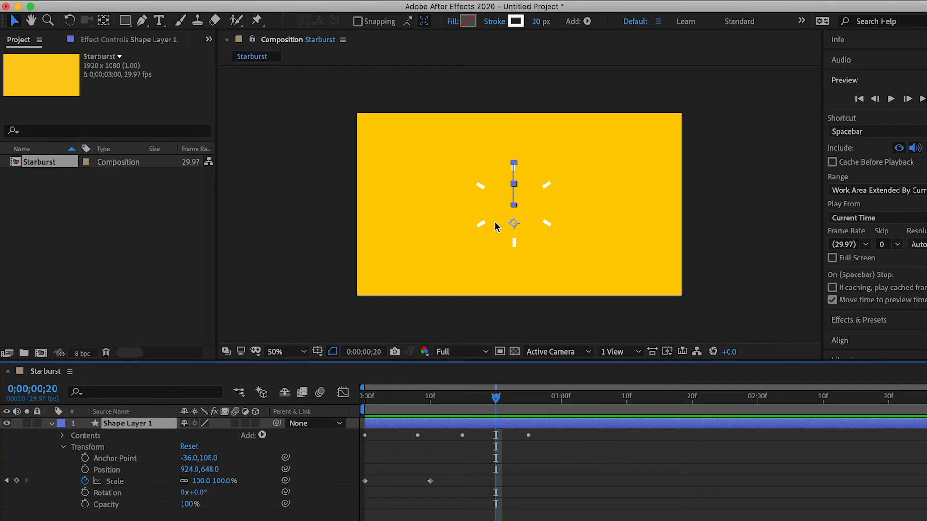
pyautogui.click(63, 447)
pyautogui.click(62, 436)
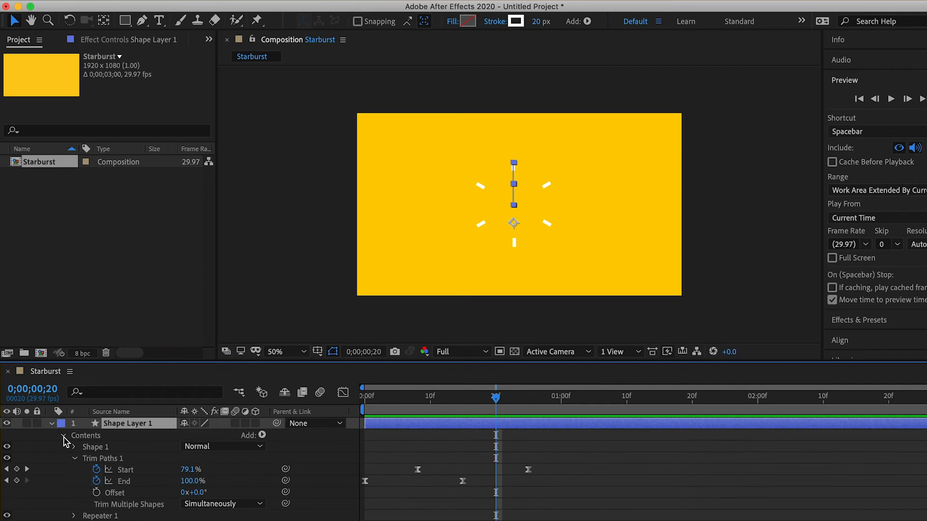
pyautogui.click(74, 458)
pyautogui.click(73, 447)
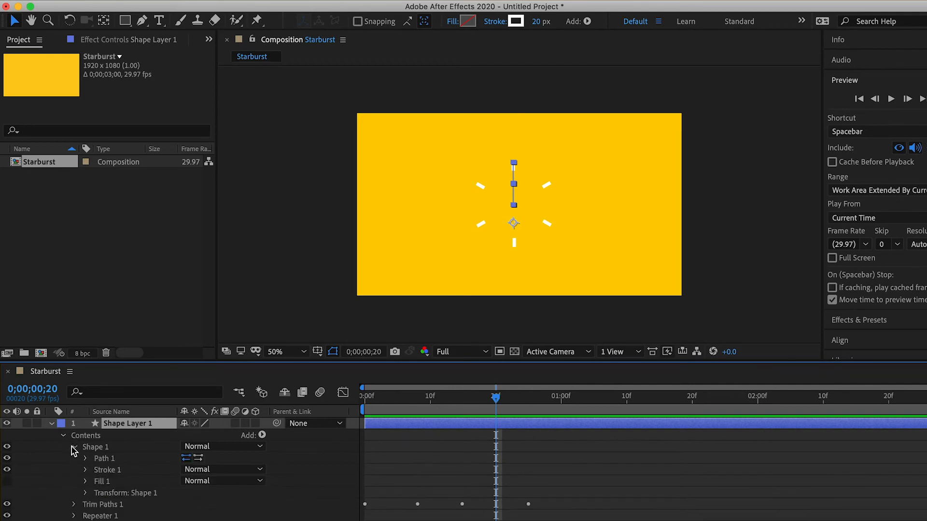
pyautogui.click(85, 471)
pyautogui.scroll(-4, 88, 478)
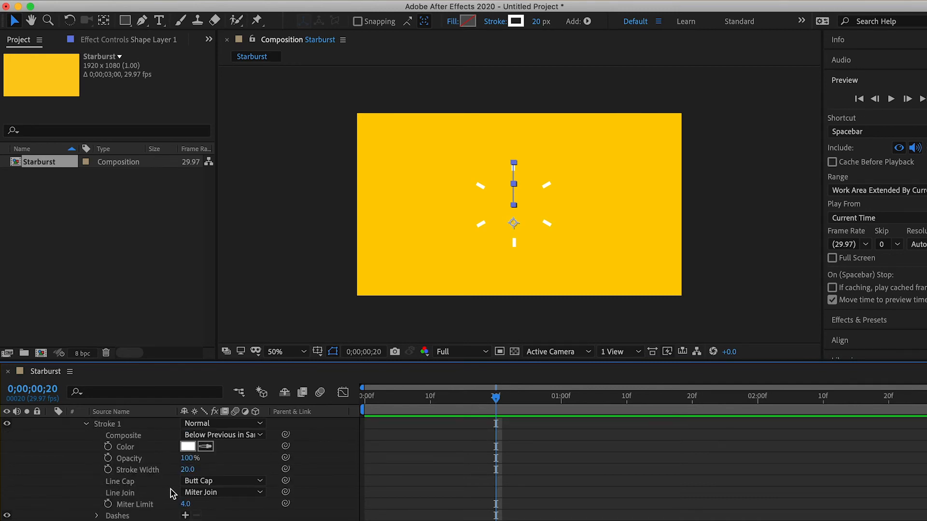
pyautogui.click(223, 483)
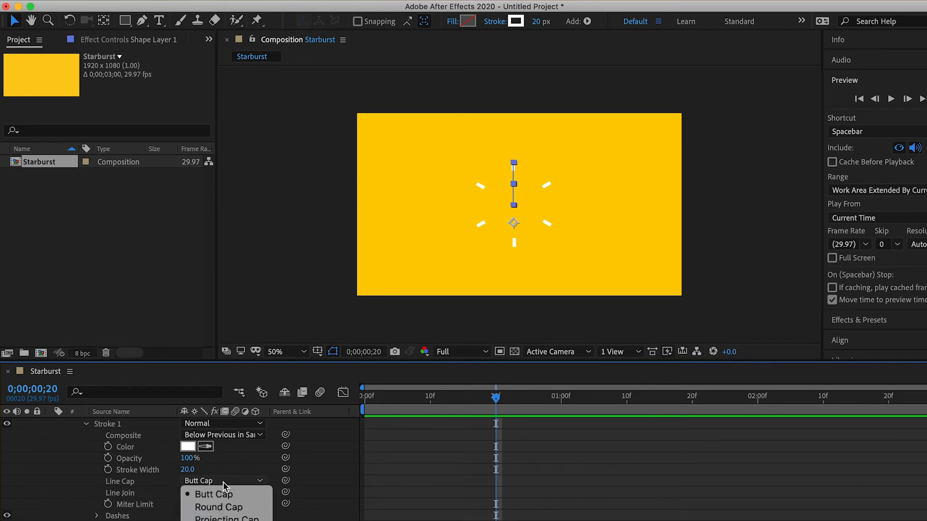
pyautogui.click(238, 508)
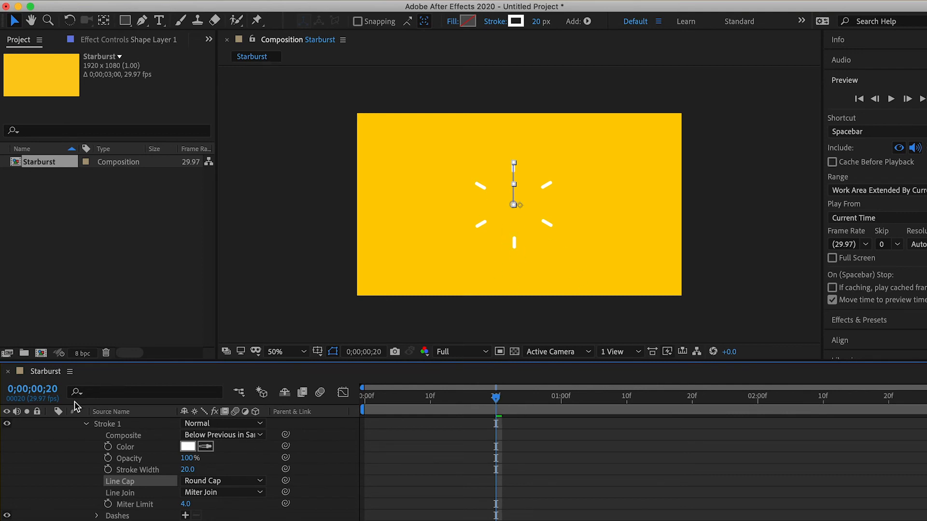
pyautogui.click(88, 424)
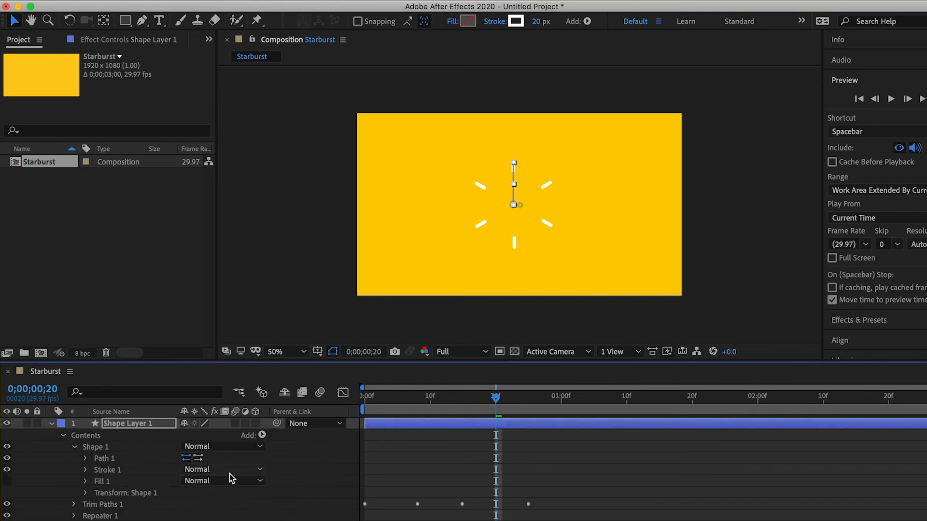
# Step: Preview the burst with its rounded line ends from the first frame and collapse the properties of Shape Layer 1
pyautogui.moveTo(497, 408); pyautogui.dragTo(344, 401)
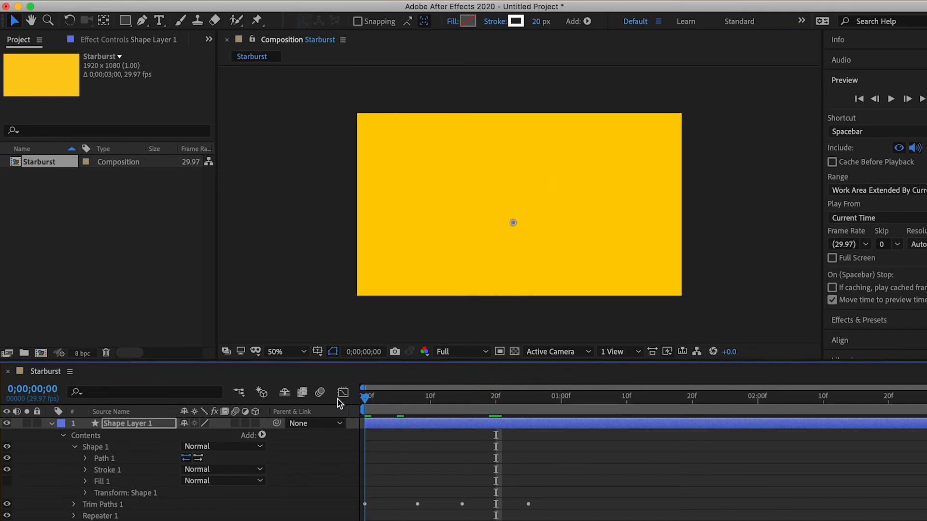
pyautogui.press('space')
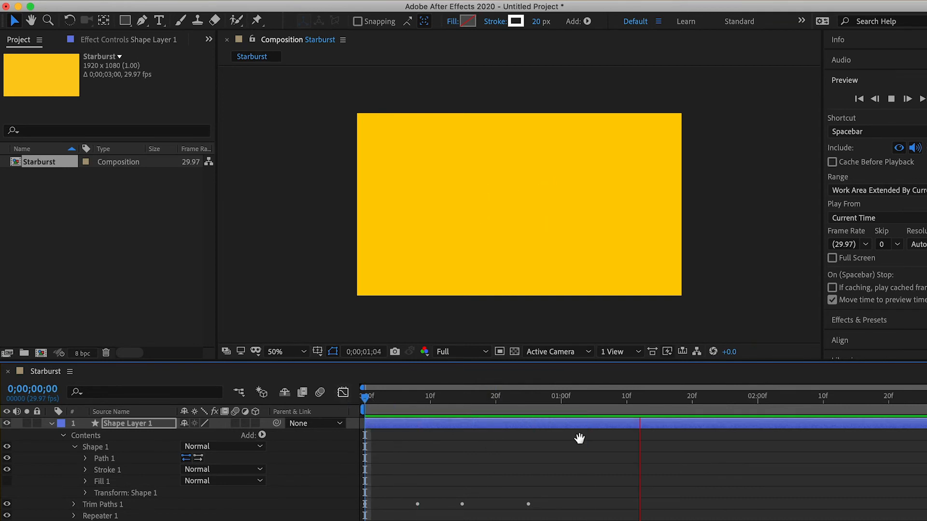
pyautogui.press('space')
pyautogui.moveTo(712, 400)
pyautogui.mouseDown()
pyautogui.moveTo(387, 408)
pyautogui.moveTo(363, 416)
pyautogui.moveTo(373, 408)
pyautogui.moveTo(594, 405)
pyautogui.moveTo(499, 401)
pyautogui.moveTo(528, 404)
pyautogui.mouseUp()
pyautogui.click(52, 423)
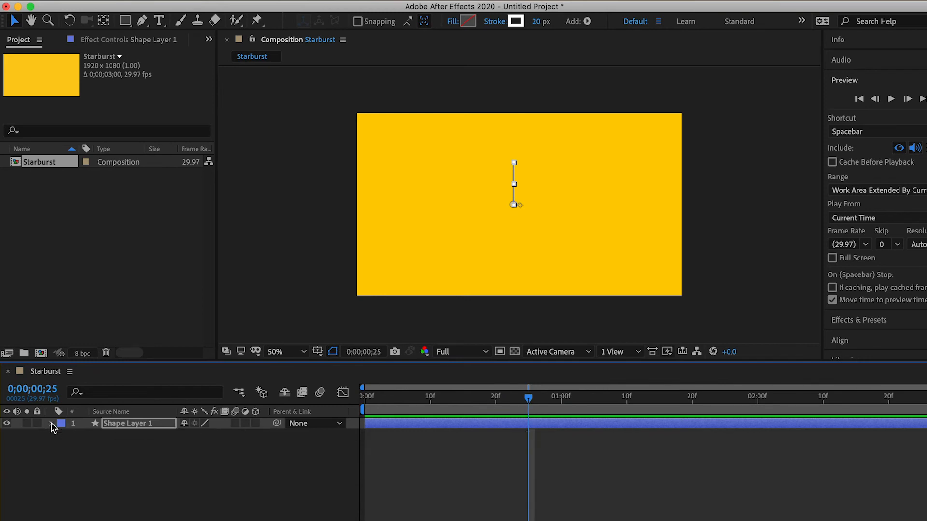
# Step: Duplicate Shape Layer 1 and give the copy a Fuchsia label
pyautogui.moveTo(522, 397); pyautogui.dragTo(469, 421)
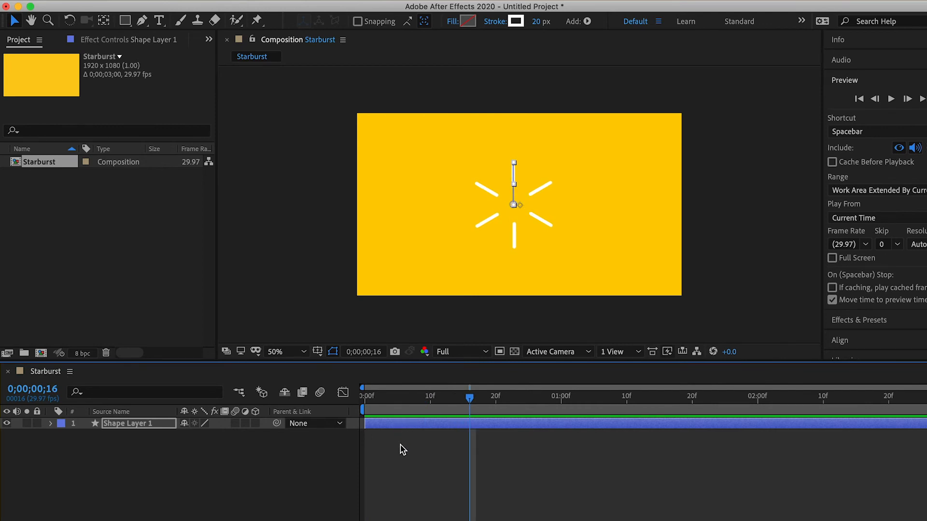
pyautogui.click(407, 423)
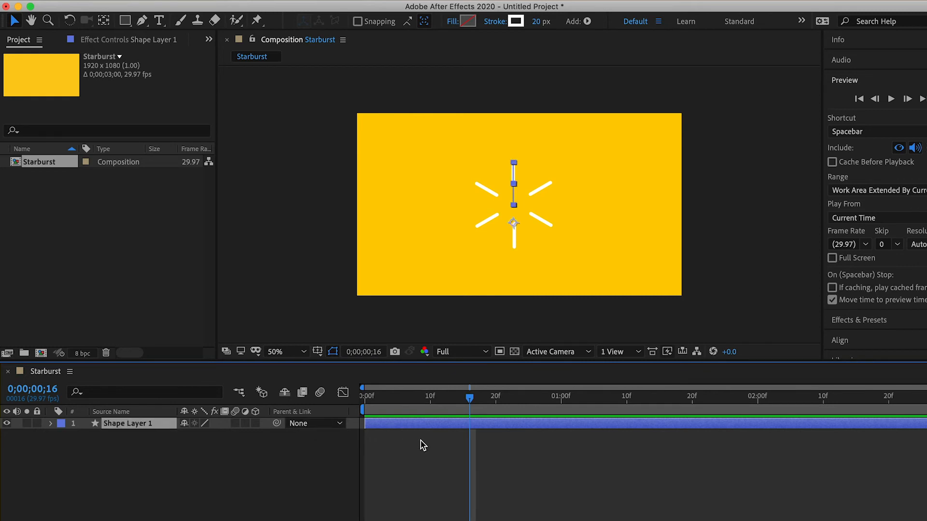
pyautogui.press('super+d')
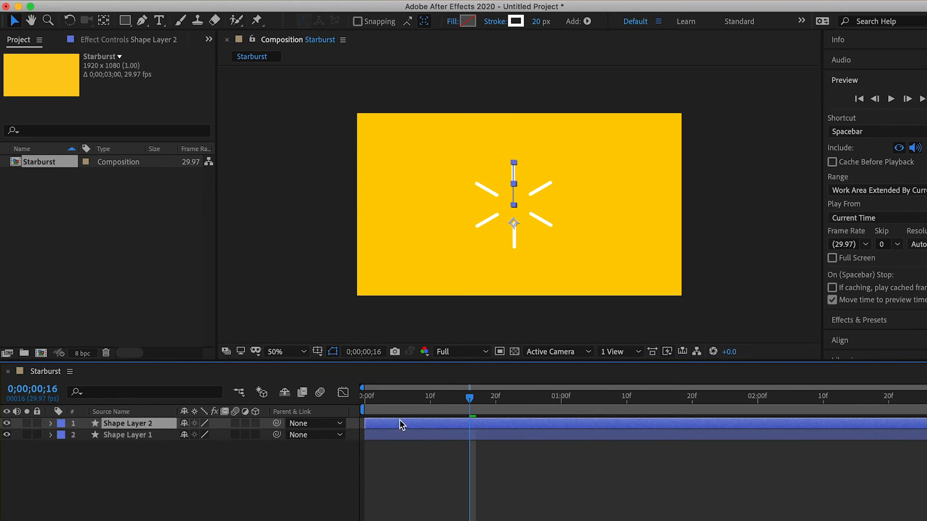
pyautogui.click(62, 425)
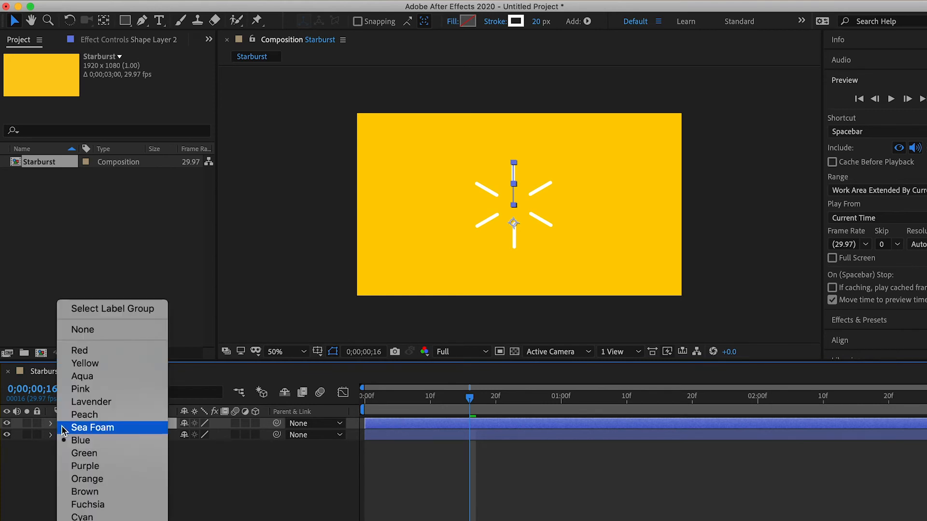
pyautogui.click(67, 502)
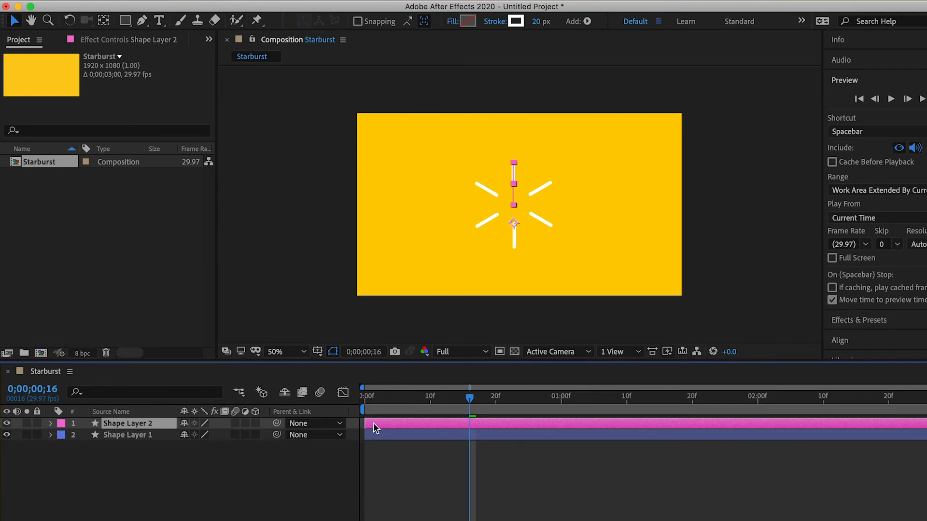
# Step: Shift Shape Layer 2 in time so it starts at about 0;00;00;04, and play the composition from the first frame
pyautogui.moveTo(393, 424); pyautogui.dragTo(398, 424)
pyautogui.moveTo(469, 398); pyautogui.dragTo(348, 404)
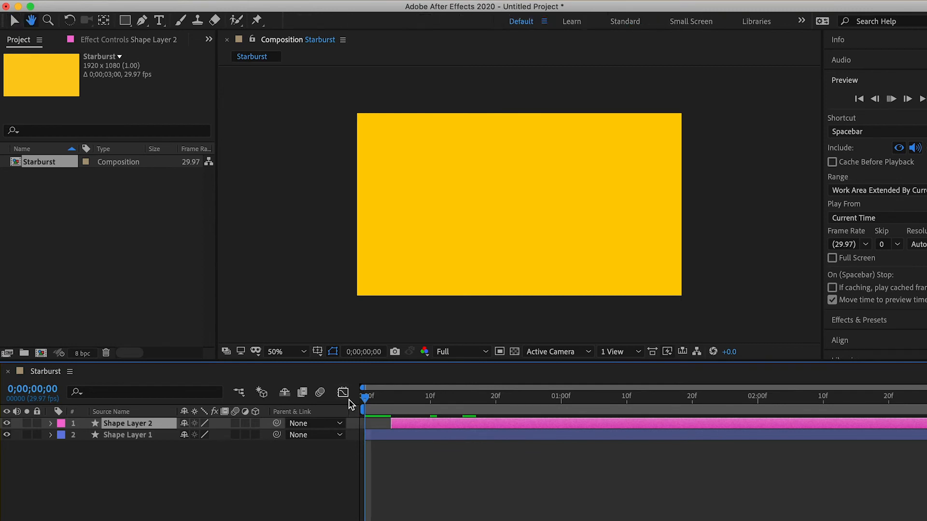
pyautogui.press('space')
# Step: Move the Shape Layer 2 burst up and left of the white one and set its stroke colour to purple C239E2
pyautogui.moveTo(513, 224); pyautogui.dragTo(434, 200)
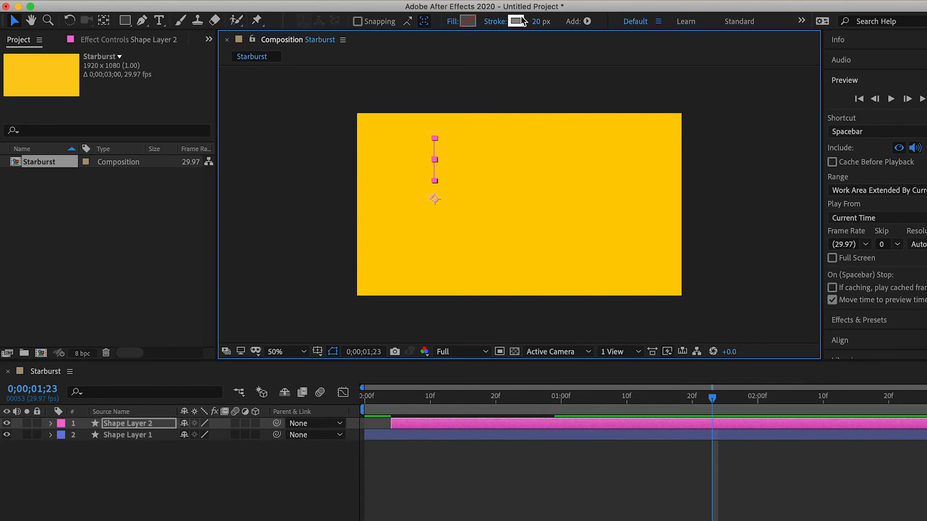
pyautogui.click(521, 21)
pyautogui.click(748, 336)
pyautogui.moveTo(727, 332)
pyautogui.mouseDown()
pyautogui.moveTo(673, 320)
pyautogui.moveTo(688, 323)
pyautogui.mouseUp()
pyautogui.click(836, 307)
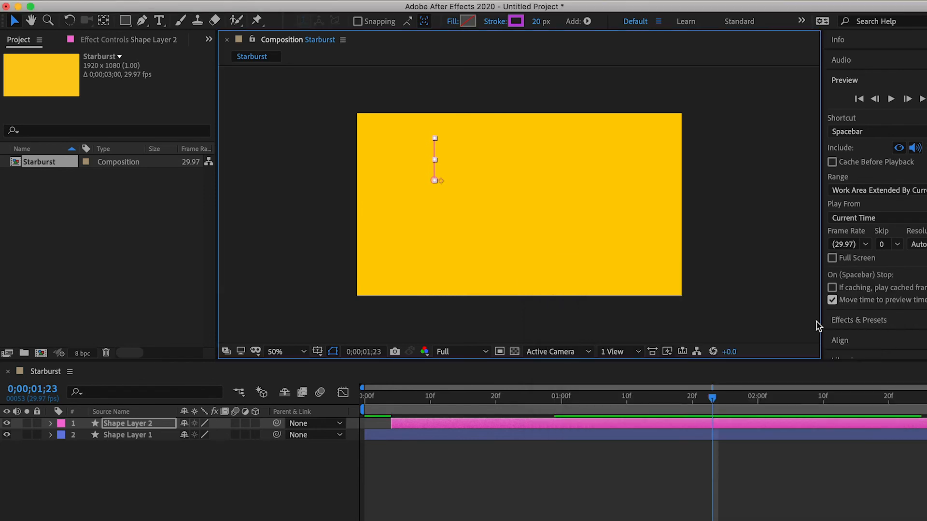
# Step: Preview the white and purple bursts together from the first frame
pyautogui.moveTo(716, 407); pyautogui.dragTo(354, 412)
pyautogui.press('space')
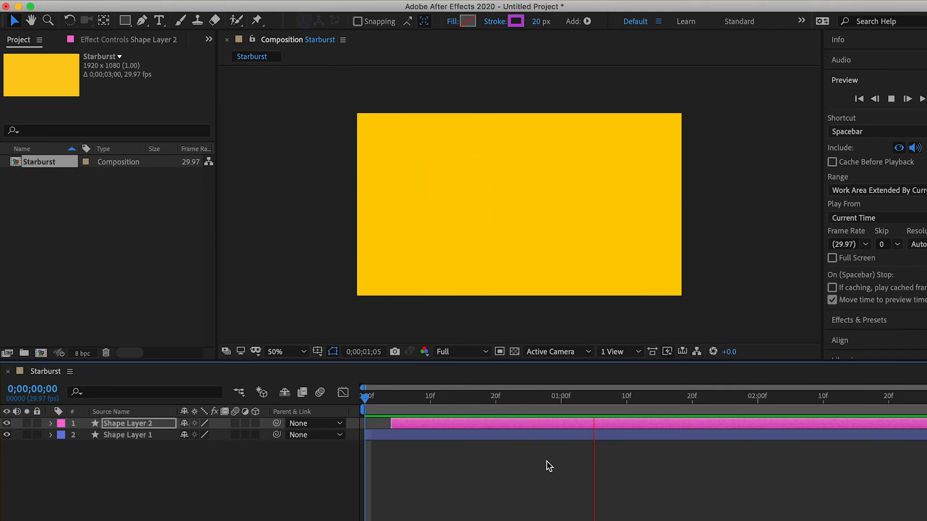
pyautogui.press('space')
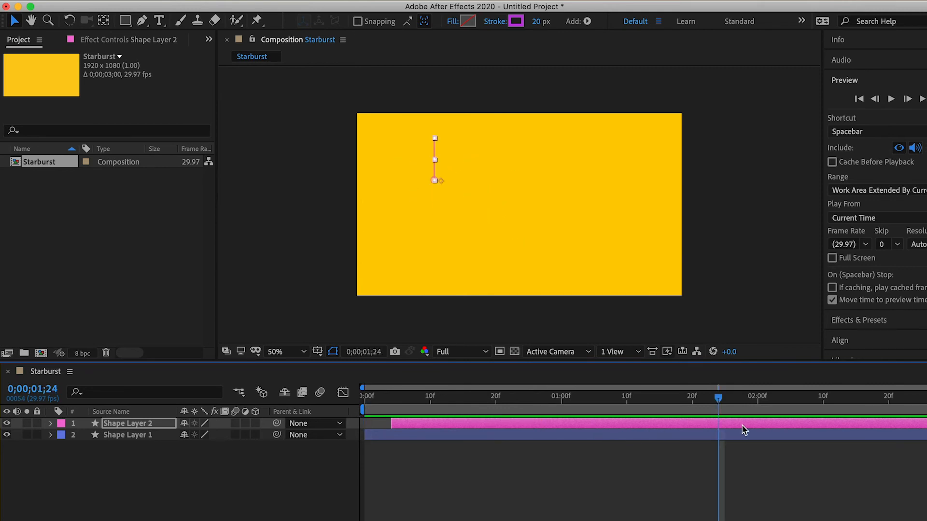
# Step: Thicken the stroke of Shape Layer 2 to 51 px and lower its Scale keyframe at 0;00;00;14 below 100%
pyautogui.moveTo(716, 401); pyautogui.dragTo(458, 424)
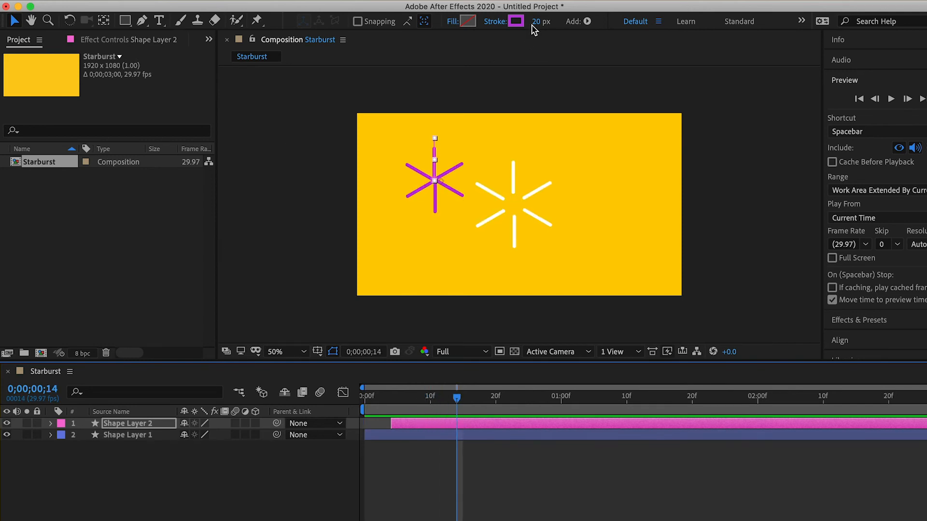
pyautogui.moveTo(536, 21); pyautogui.dragTo(563, 25)
pyautogui.click(51, 424)
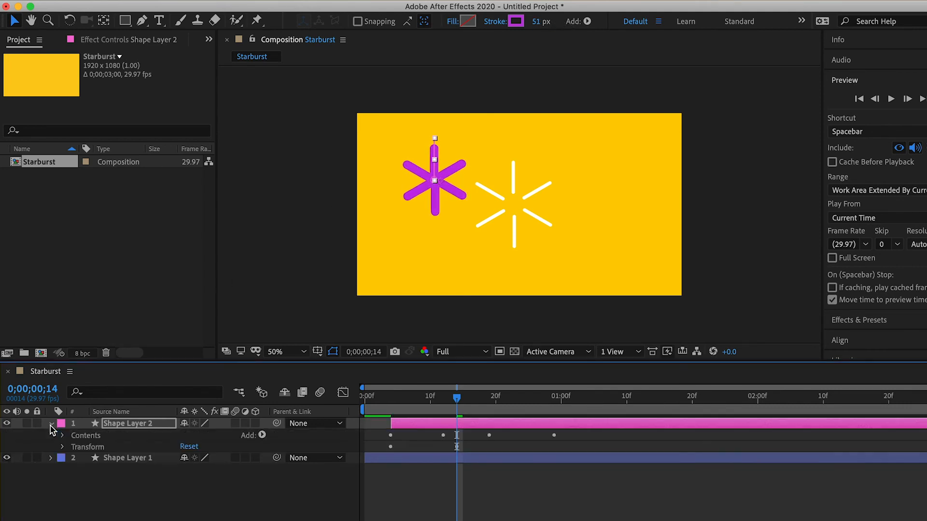
pyautogui.click(63, 447)
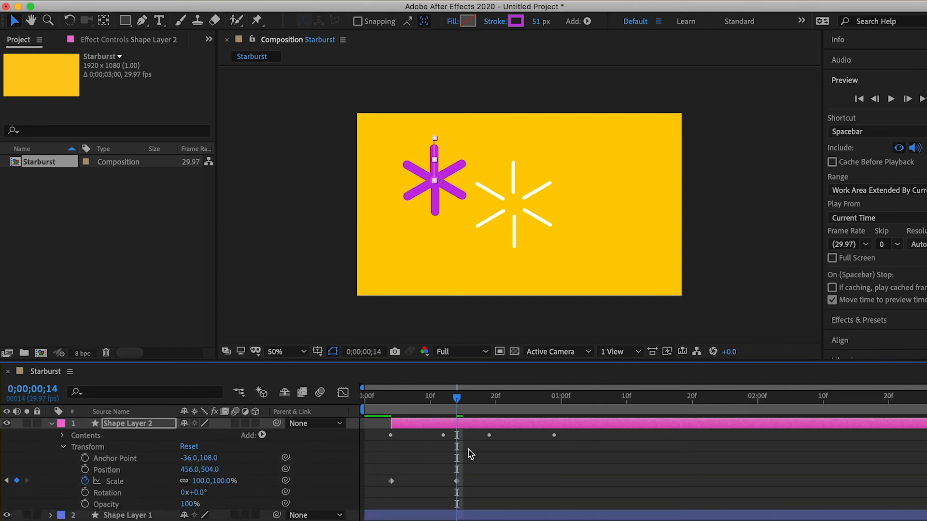
pyautogui.click(457, 481)
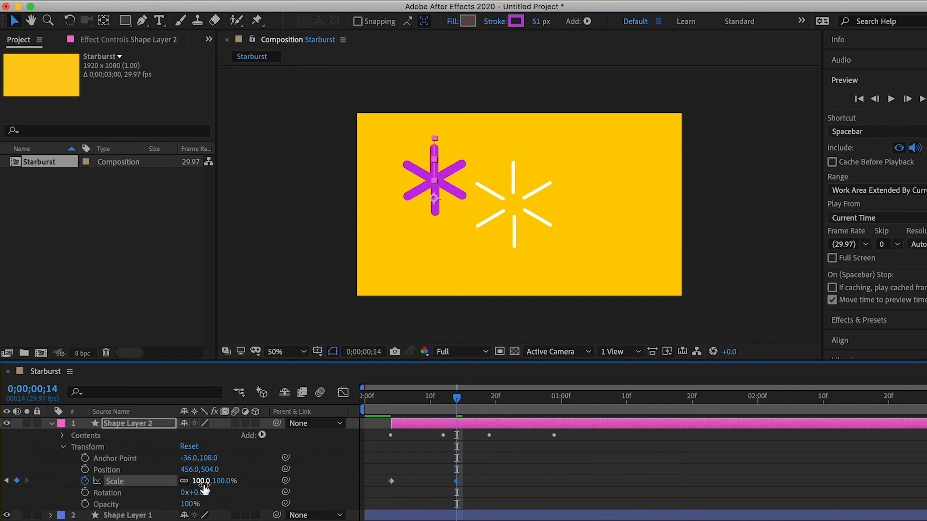
pyautogui.moveTo(187, 480); pyautogui.dragTo(185, 480)
# Step: Collapse Shape Layer 2 and preview its thicker, smaller purple burst from the first frame
pyautogui.moveTo(457, 398); pyautogui.dragTo(337, 409)
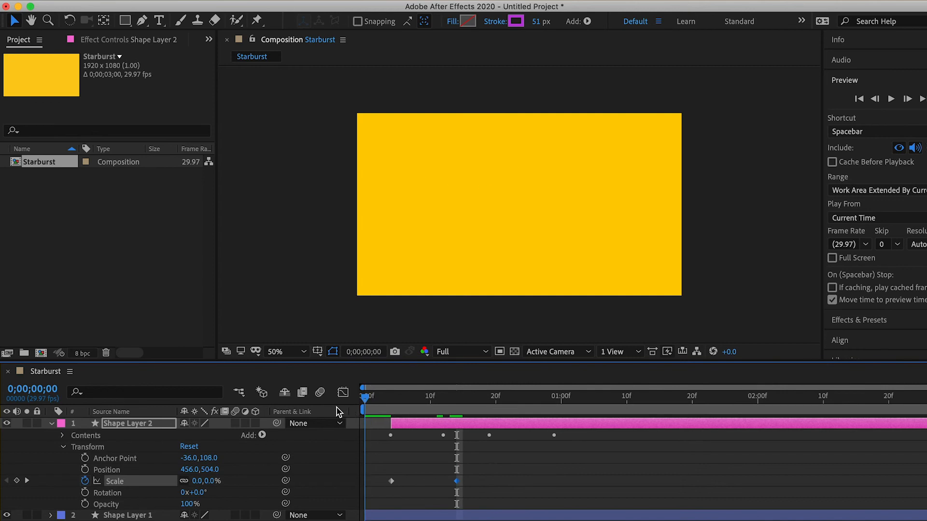
pyautogui.click(51, 423)
pyautogui.press('space')
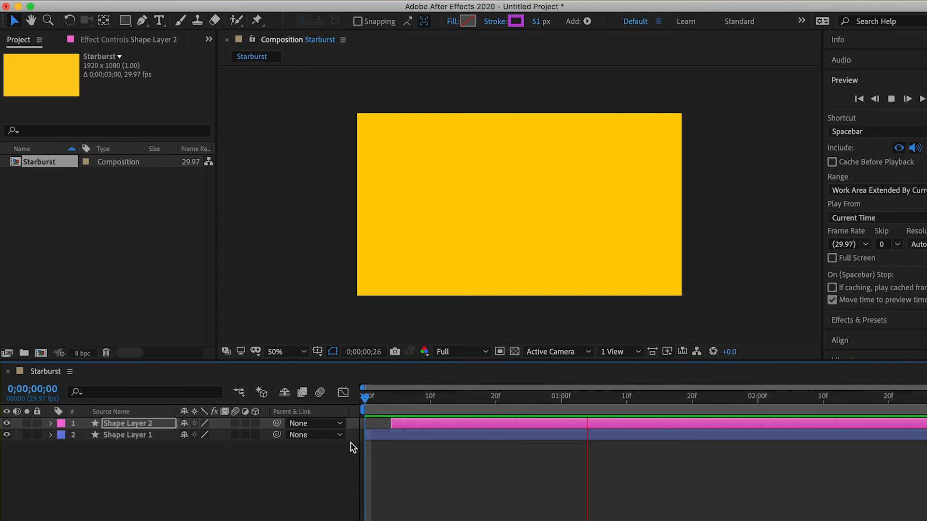
pyautogui.press('space')
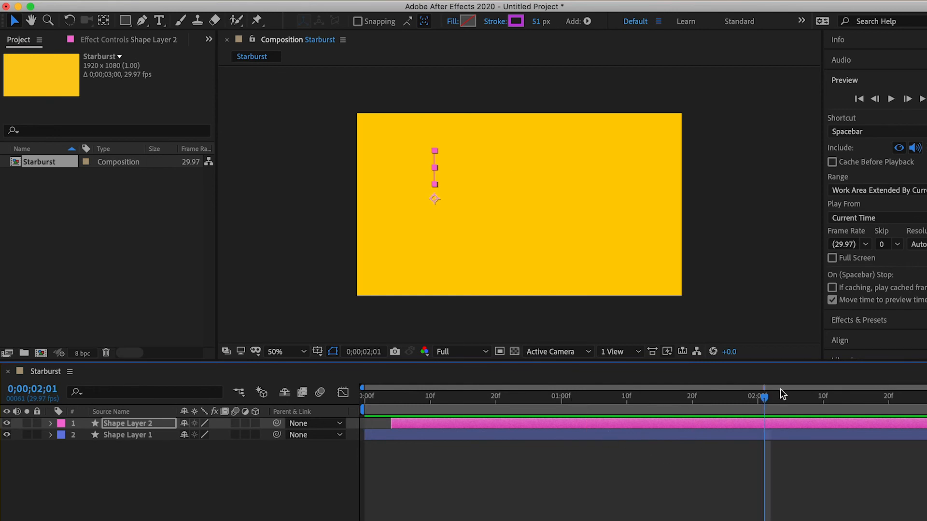
# Step: Duplicate Shape Layer 2 with the current time at 0;00;00;11
pyautogui.moveTo(765, 398); pyautogui.dragTo(369, 398)
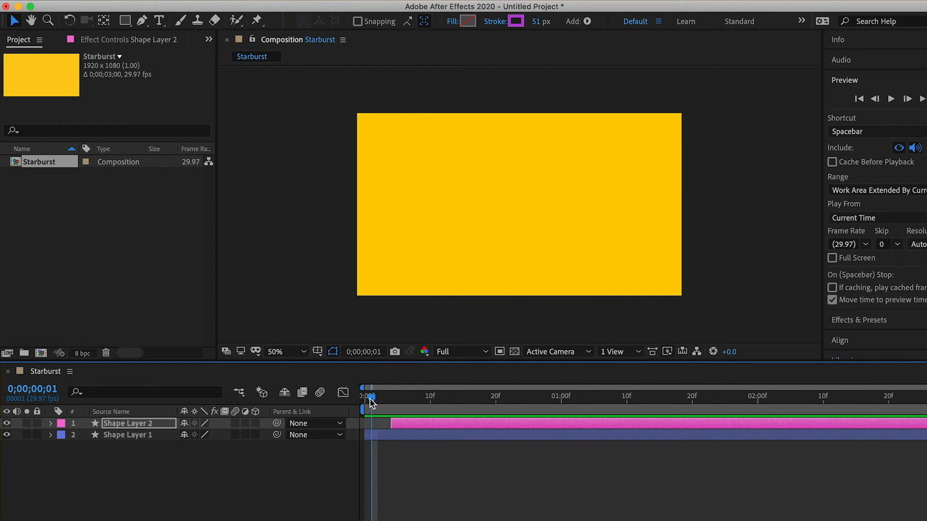
pyautogui.moveTo(371, 401); pyautogui.dragTo(443, 419)
pyautogui.click(474, 466)
pyautogui.click(480, 428)
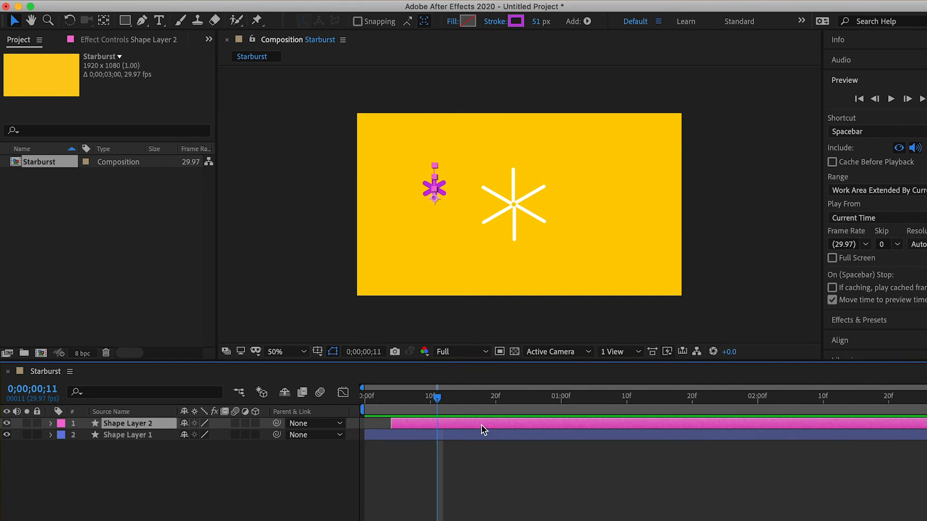
pyautogui.press('super+d')
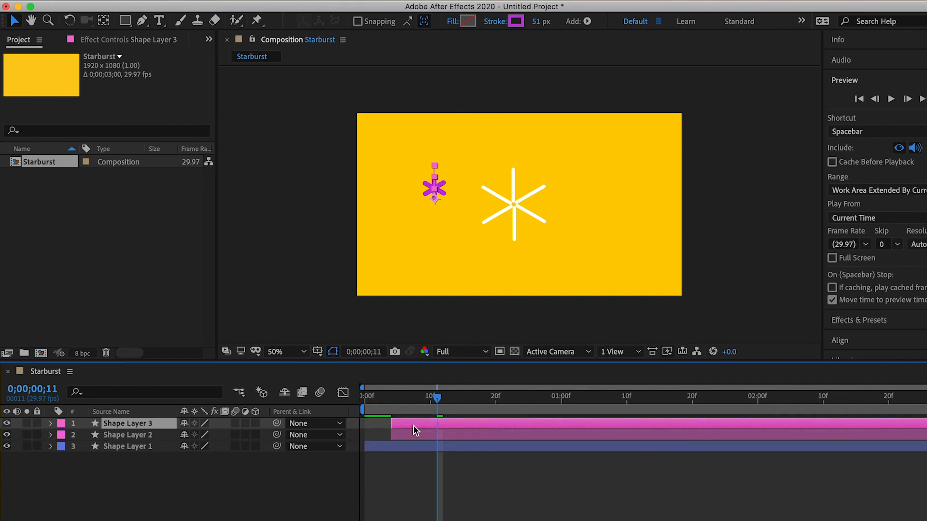
# Step: Shift Shape Layer 3 to start at about 0;00;00;10 and give it a Yellow label
pyautogui.moveTo(446, 423); pyautogui.dragTo(485, 421)
pyautogui.click(61, 423)
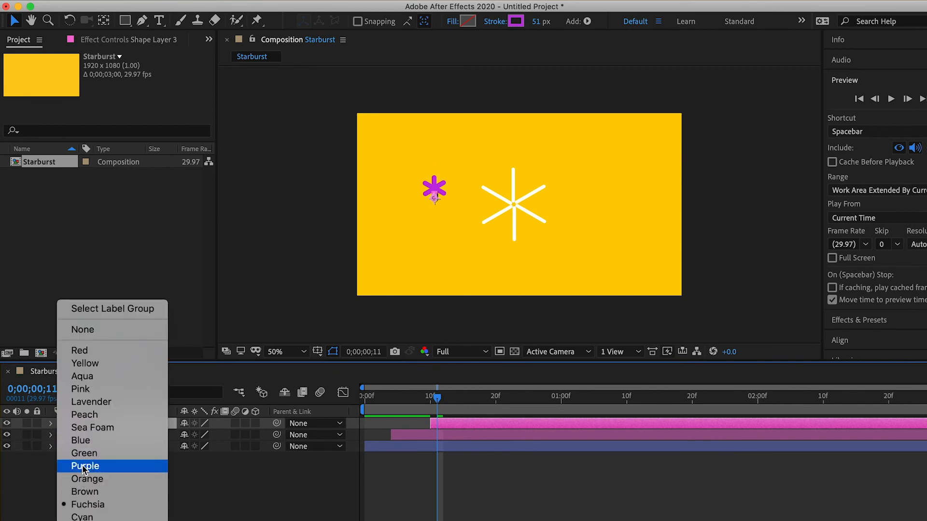
pyautogui.click(85, 364)
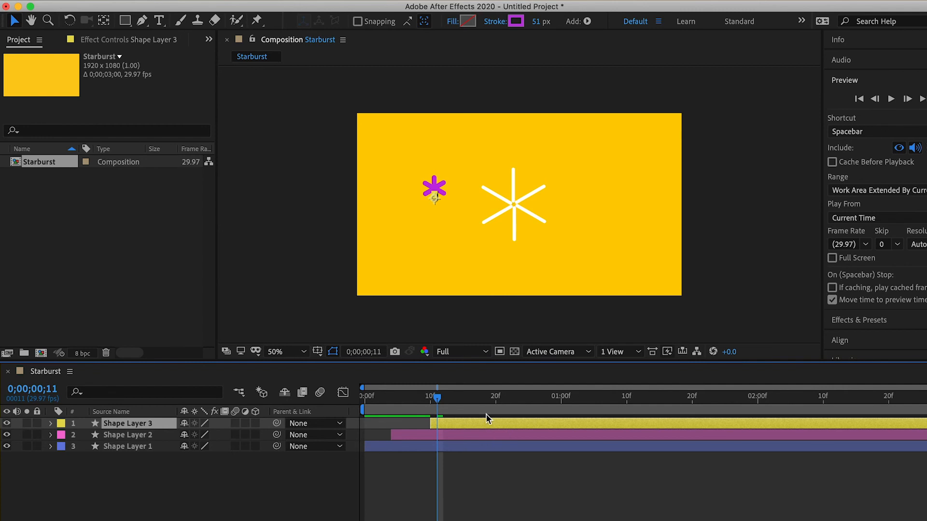
# Step: Move Shape Layer 3 to about position 1492, 352 and change its stroke colour to orange-red F35927
pyautogui.click(434, 200)
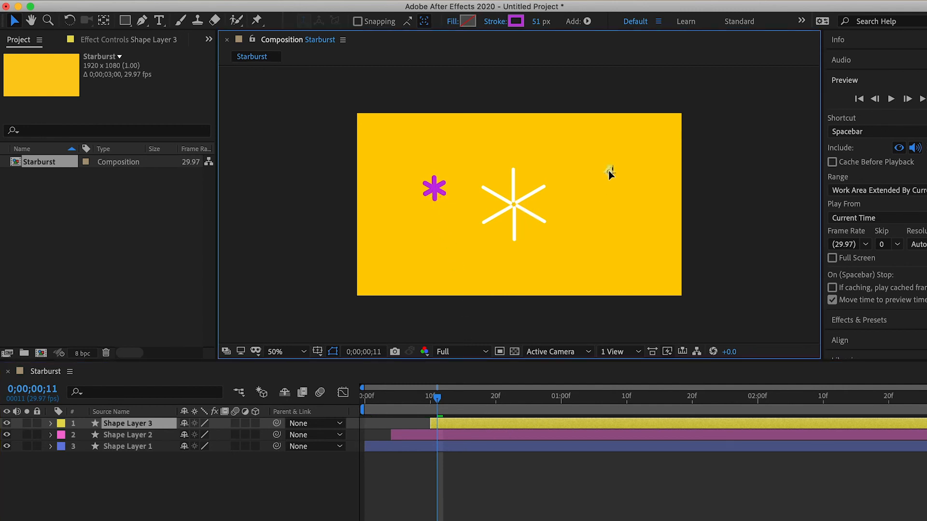
pyautogui.click(609, 172)
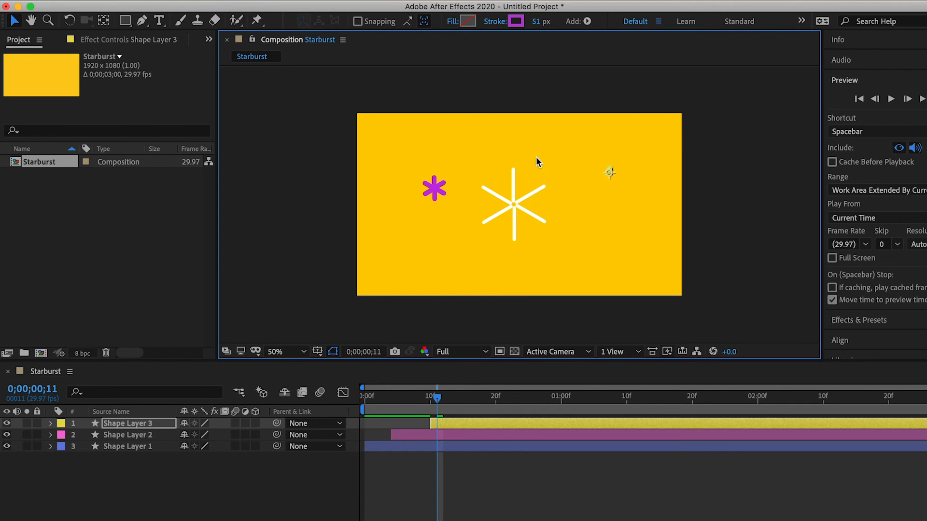
pyautogui.click(516, 22)
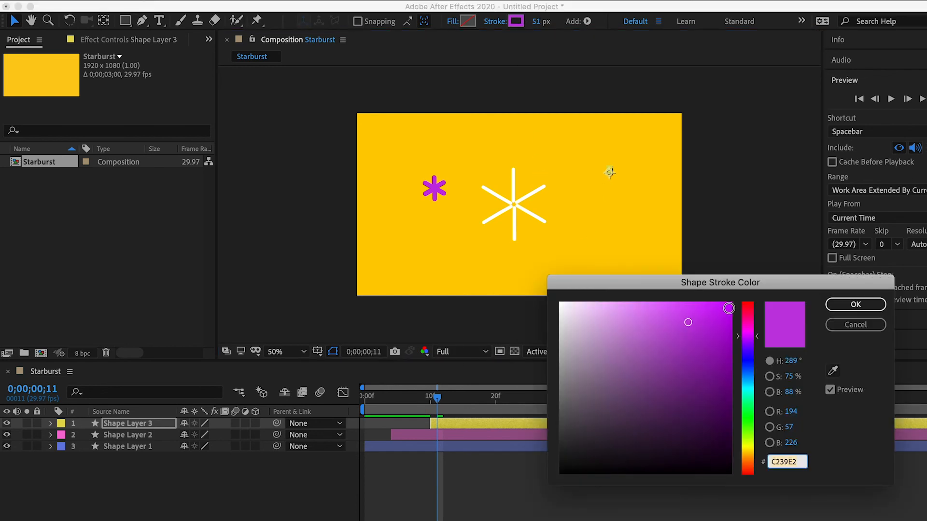
pyautogui.click(749, 469)
pyautogui.click(749, 462)
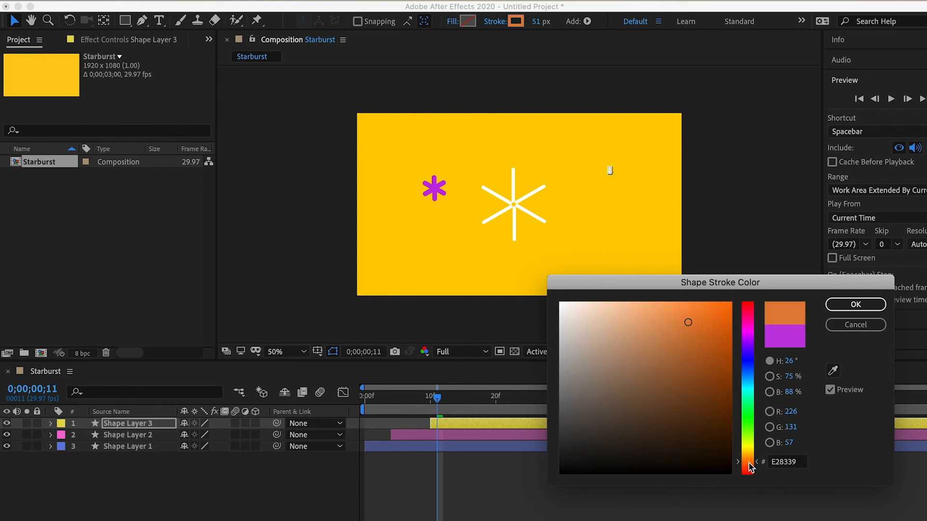
pyautogui.click(750, 467)
pyautogui.click(709, 314)
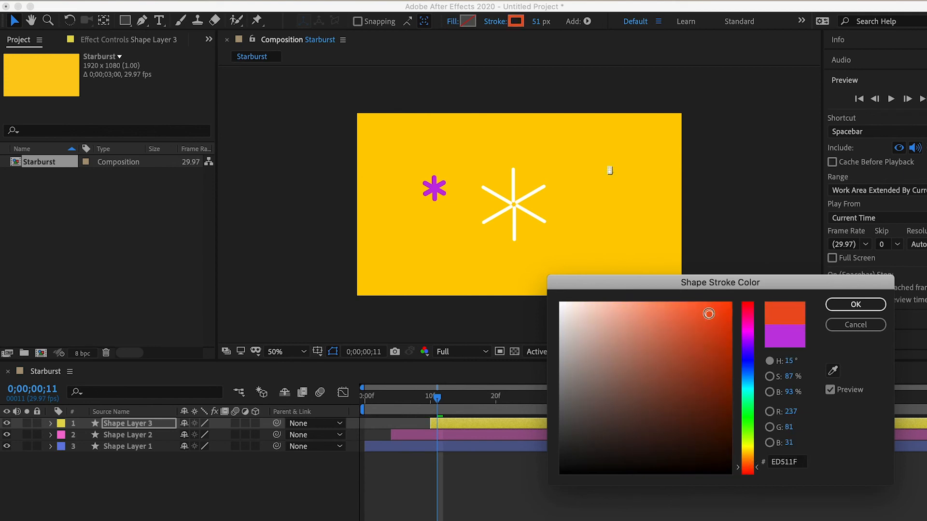
pyautogui.click(700, 309)
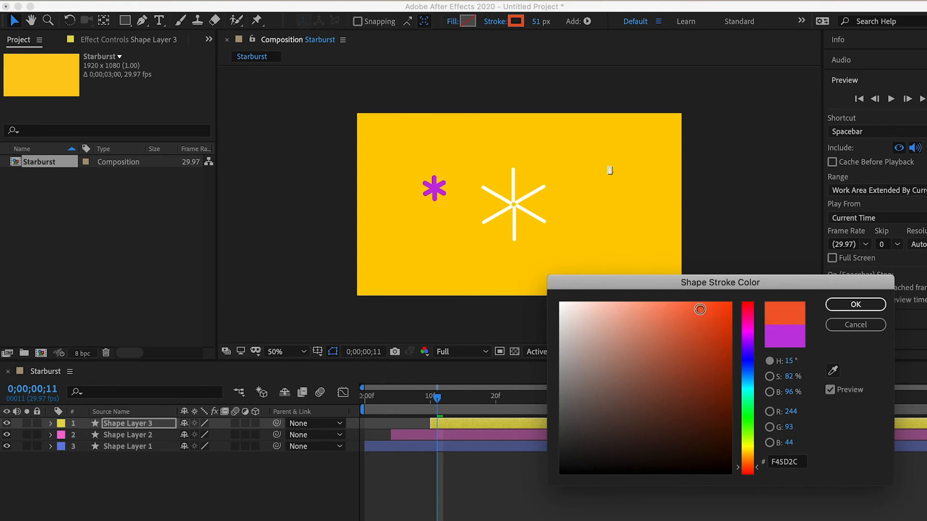
pyautogui.click(856, 304)
# Step: Preview the three staggered bursts from the first frame
pyautogui.moveTo(434, 397); pyautogui.dragTo(331, 398)
pyautogui.press('space')
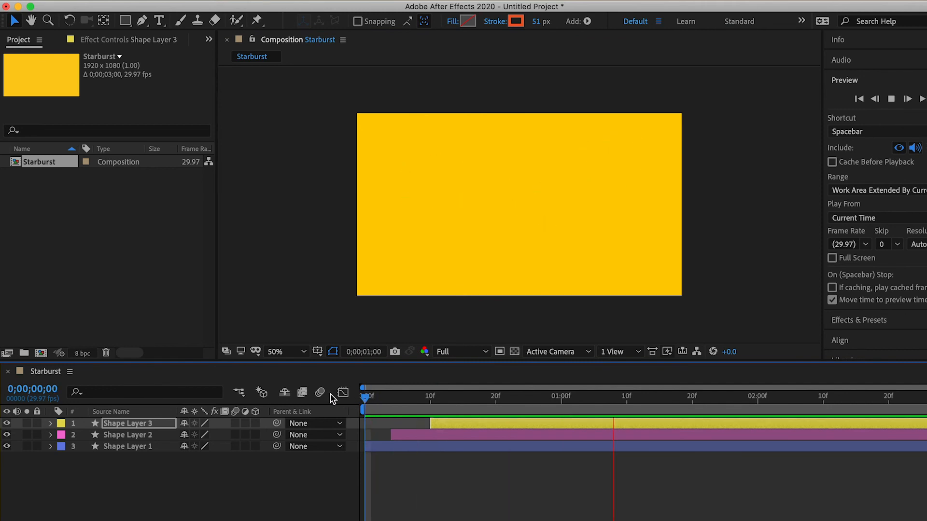
pyautogui.press('space')
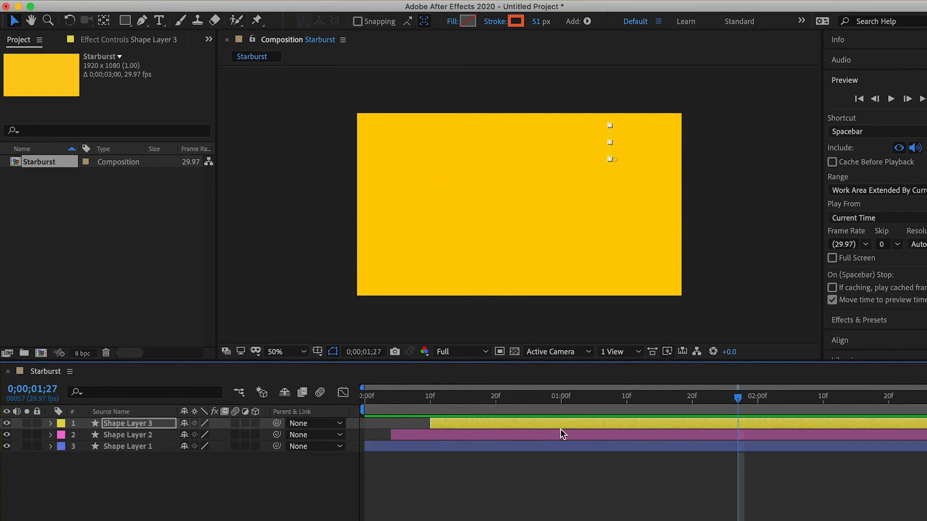
# Step: Set Shape Layer 3's Scale keyframe at 0;00;00;20 to 166% and reduce its stroke width to 28 px
pyautogui.moveTo(739, 418); pyautogui.dragTo(485, 423)
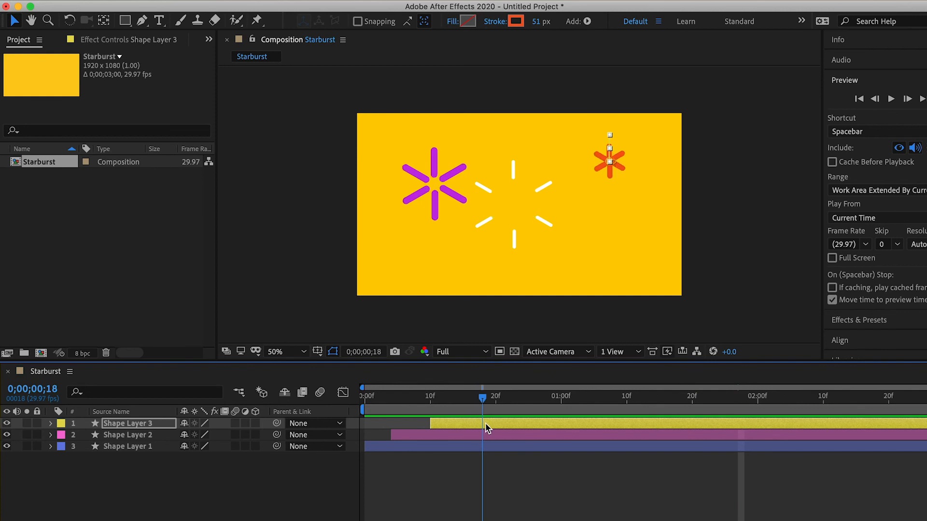
pyautogui.click(50, 423)
pyautogui.click(62, 446)
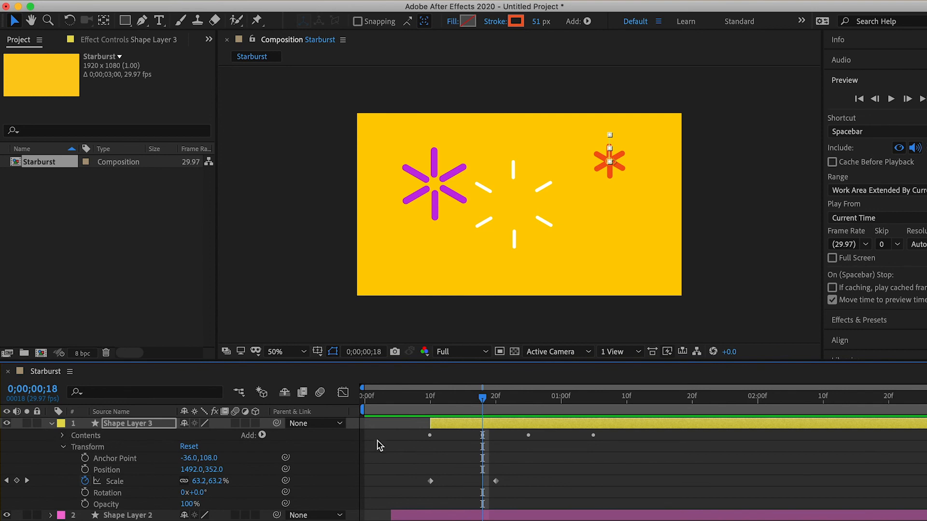
pyautogui.moveTo(486, 408); pyautogui.dragTo(495, 405)
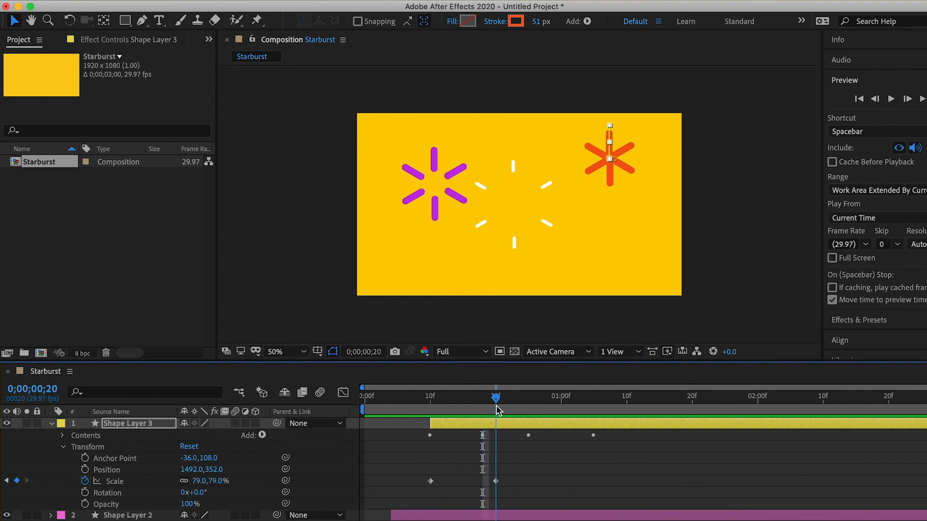
pyautogui.click(495, 481)
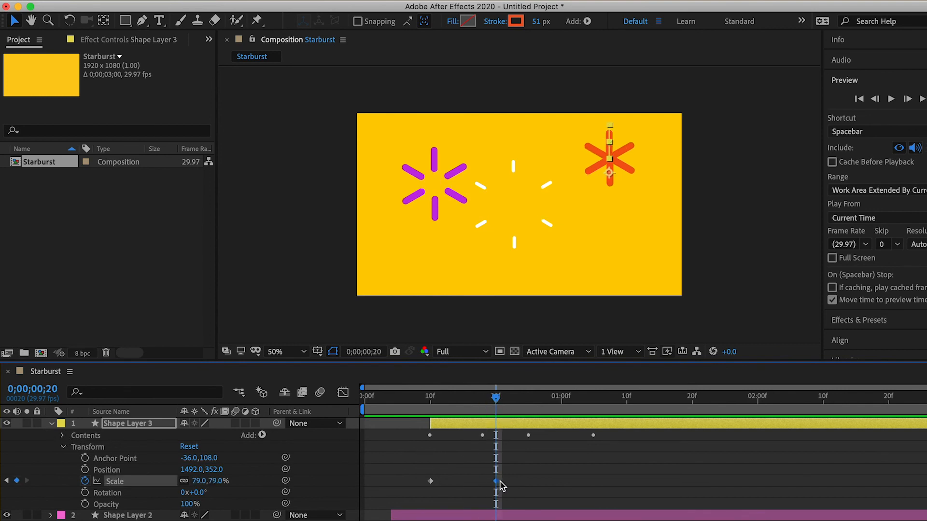
pyautogui.moveTo(496, 483)
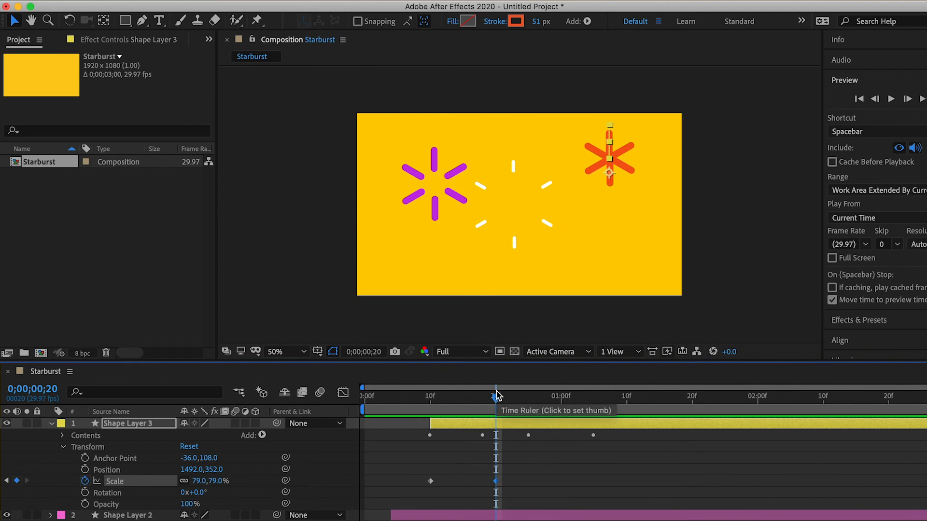
pyautogui.moveTo(496, 399); pyautogui.dragTo(493, 439)
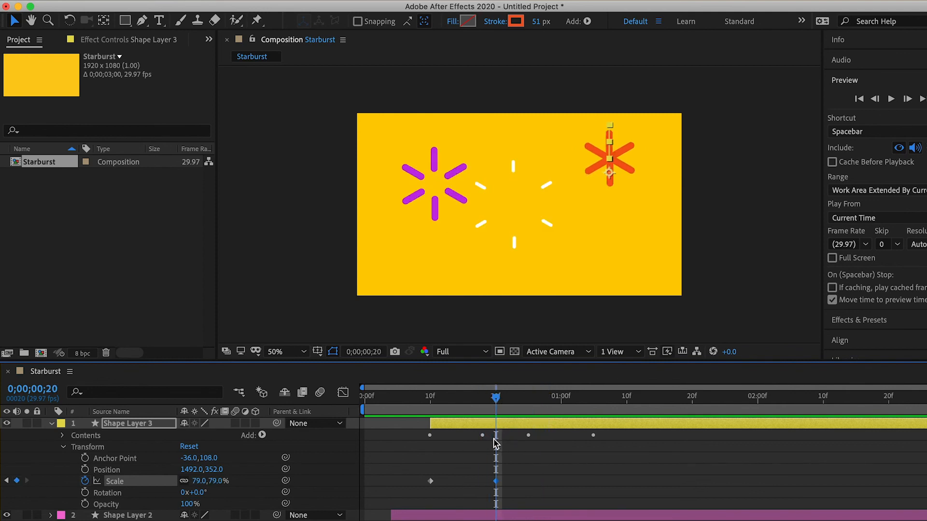
pyautogui.click(499, 480)
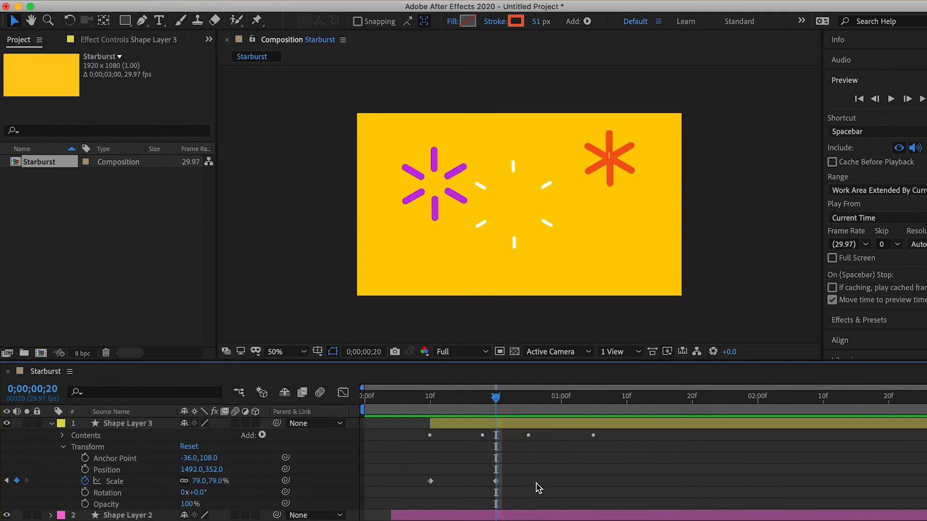
pyautogui.click(496, 481)
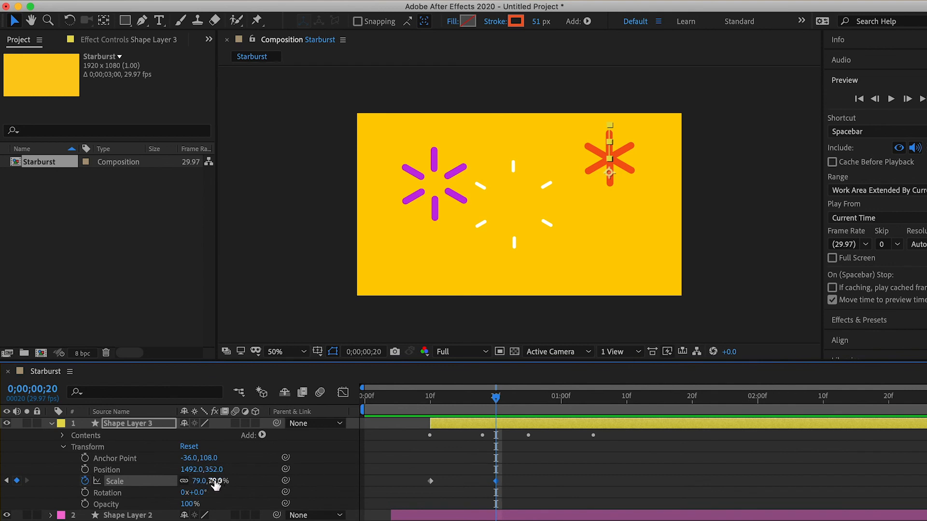
pyautogui.moveTo(219, 480); pyautogui.dragTo(266, 475)
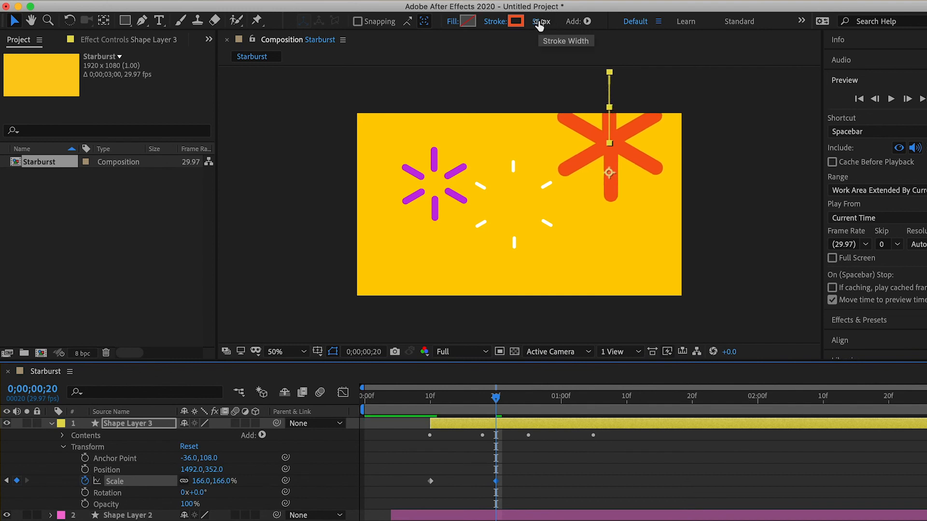
pyautogui.moveTo(539, 26); pyautogui.dragTo(515, 21)
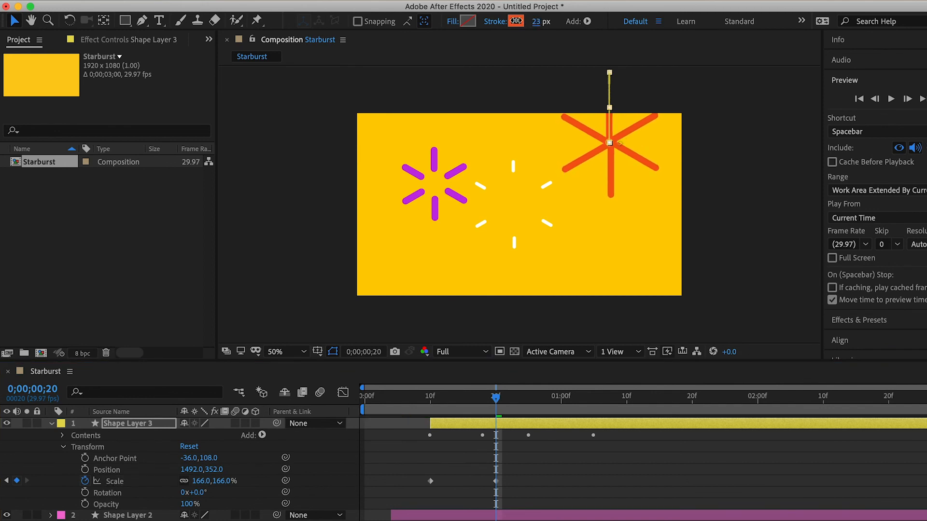
pyautogui.moveTo(518, 21); pyautogui.dragTo(519, 21)
# Step: Play the animation from the start to check the enlarged orange burst with its thinner stroke
pyautogui.moveTo(497, 403); pyautogui.dragTo(356, 421)
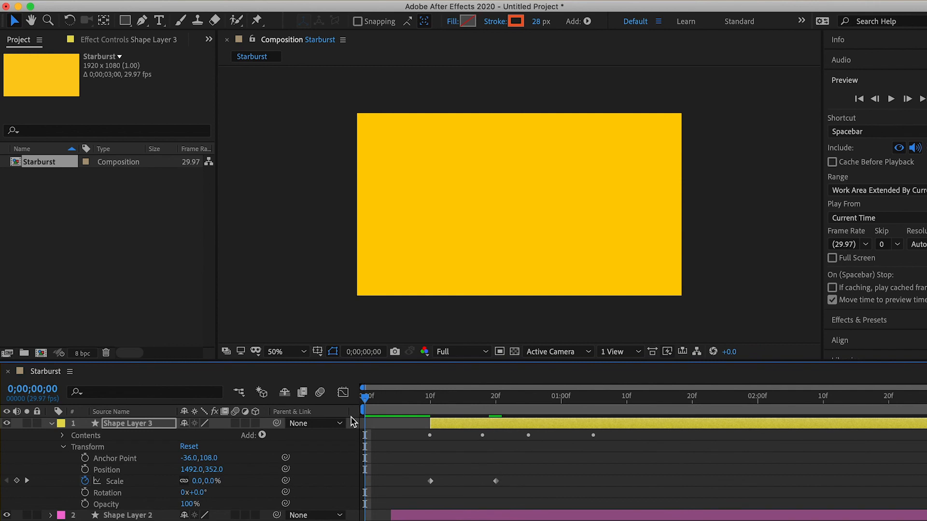
pyautogui.press('space')
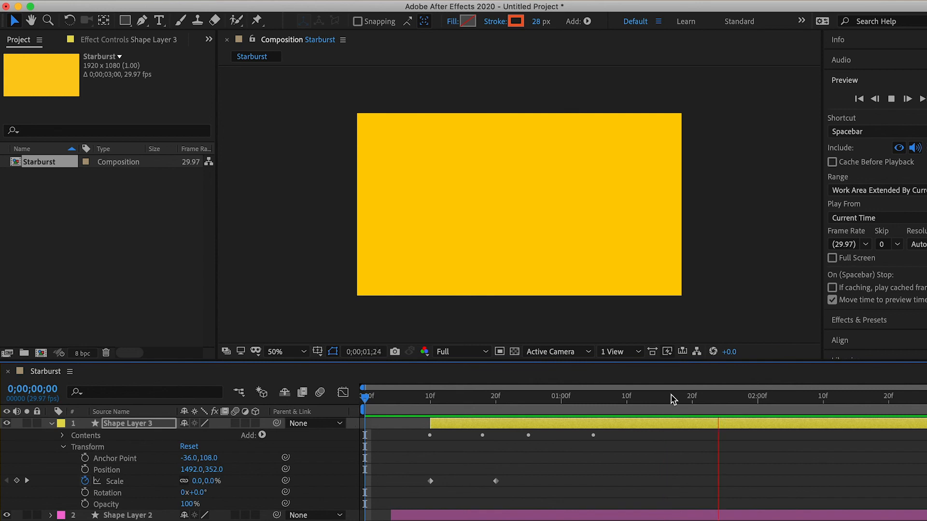
pyautogui.press('space')
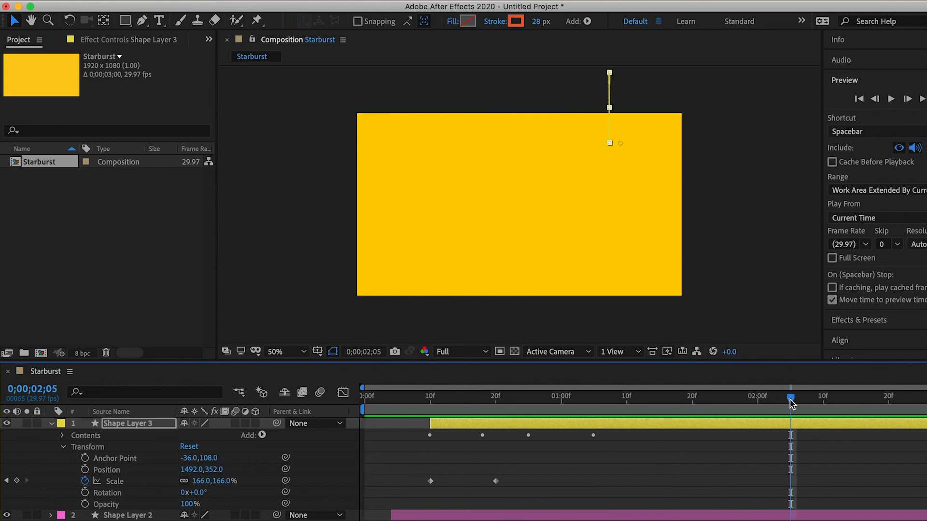
pyautogui.moveTo(790, 403); pyautogui.dragTo(377, 437)
pyautogui.press('space')
# Step: With the Pen tool at 0;00;00;27, reshape Shape Layer 3's ray path by moving its outer point inward and bending the line into a hook
pyautogui.moveTo(535, 418)
pyautogui.mouseDown()
pyautogui.moveTo(554, 419)
pyautogui.moveTo(529, 430)
pyautogui.moveTo(543, 424)
pyautogui.mouseUp()
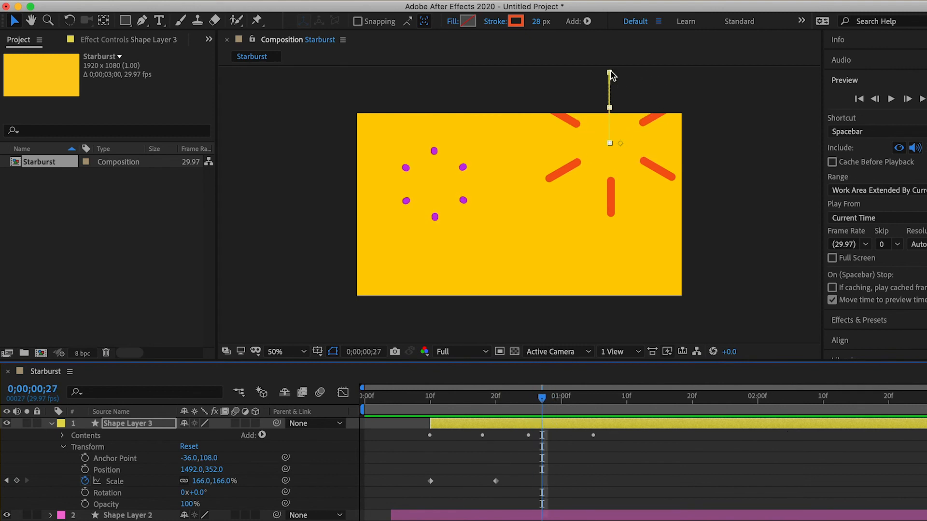
pyautogui.click(140, 21)
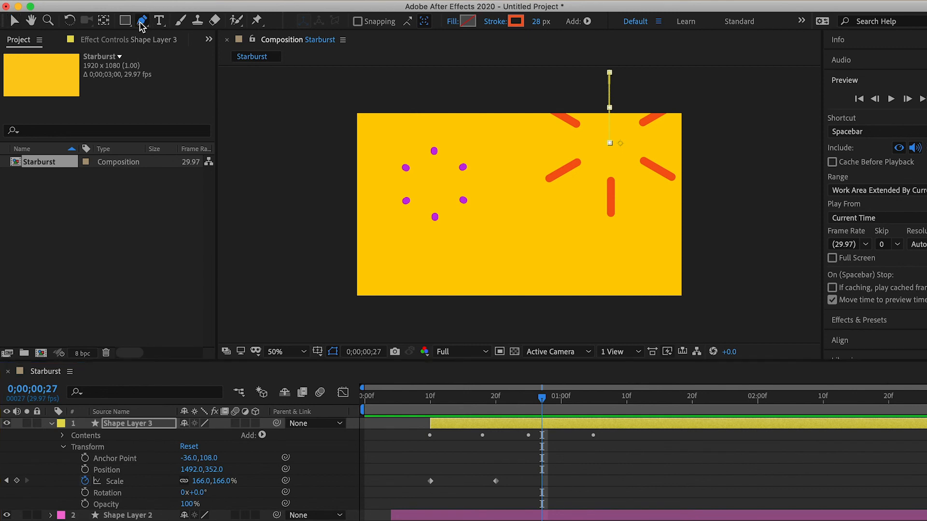
pyautogui.moveTo(610, 73); pyautogui.dragTo(582, 128)
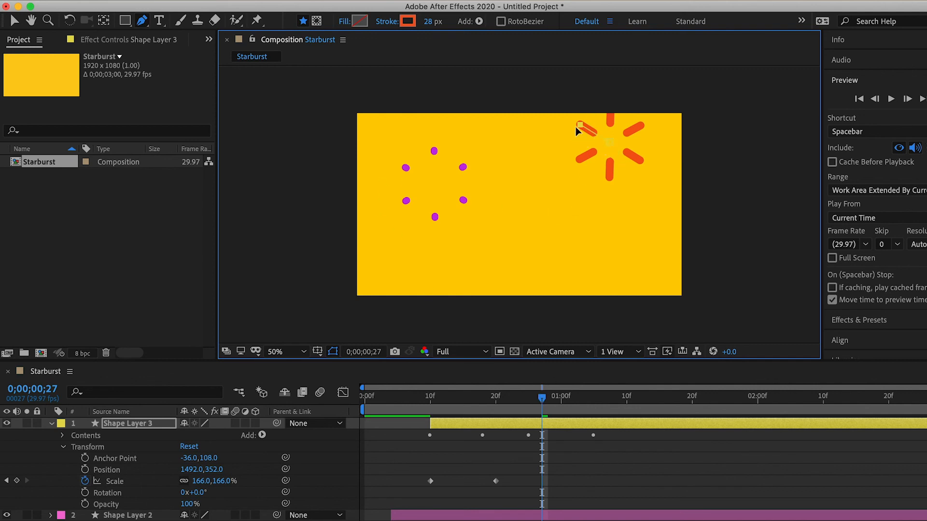
pyautogui.moveTo(581, 126); pyautogui.dragTo(591, 143)
# Step: Replay the animation from the first frame to review the orange burst's bent rays
pyautogui.click(542, 397)
pyautogui.moveTo(542, 398); pyautogui.dragTo(365, 398)
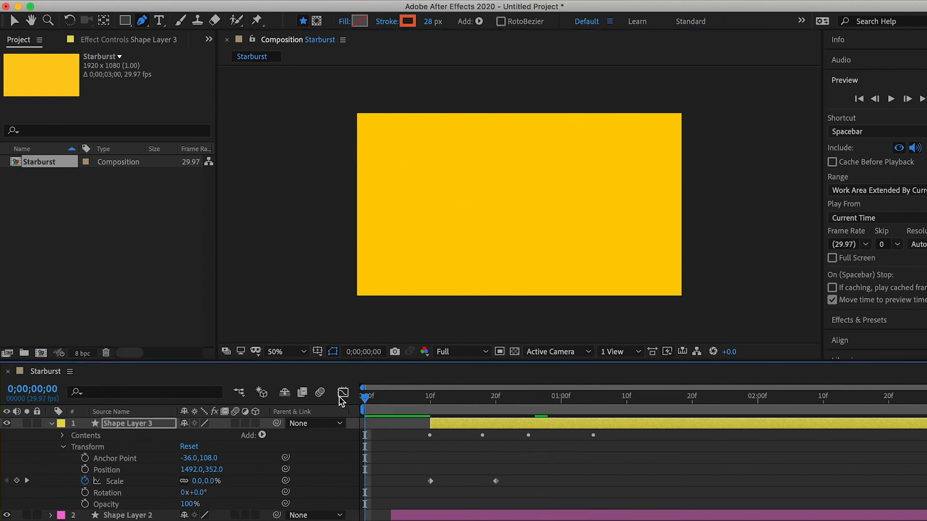
pyautogui.press('space')
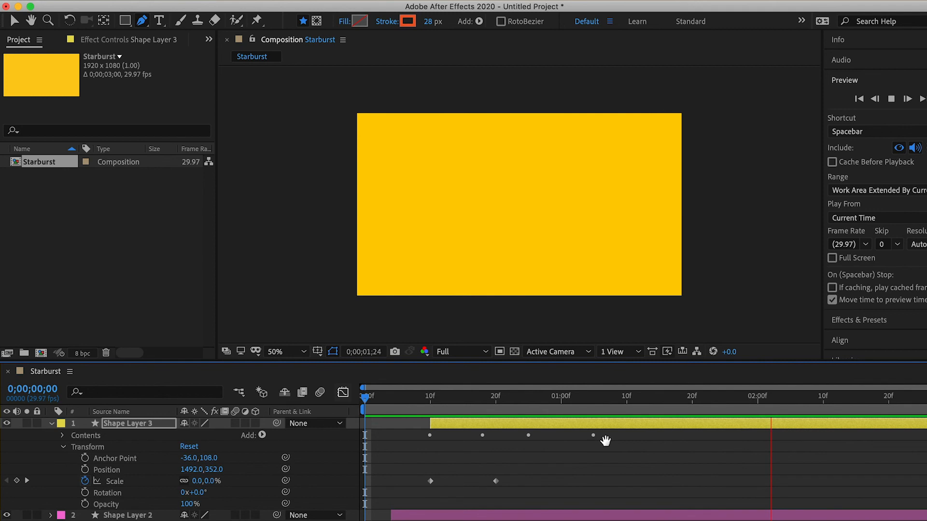
pyautogui.press('space')
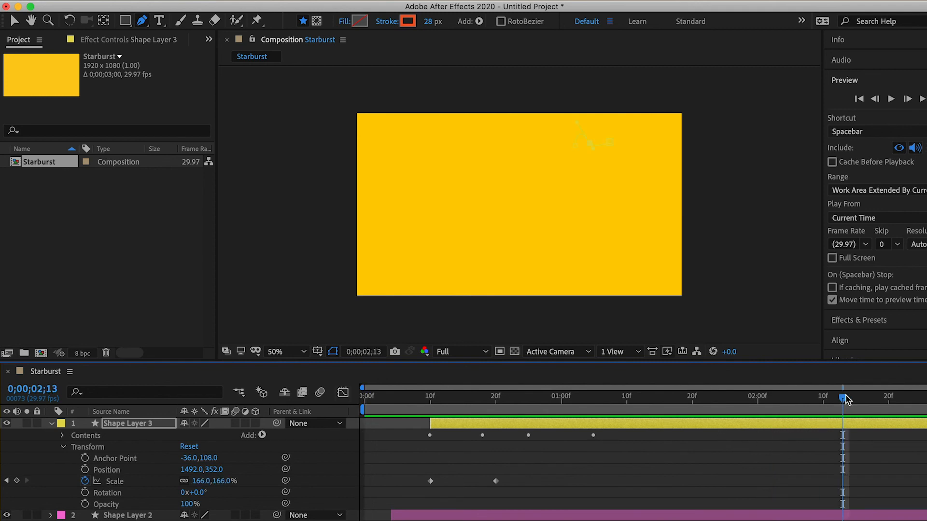
pyautogui.press('Home')
pyautogui.press('space')
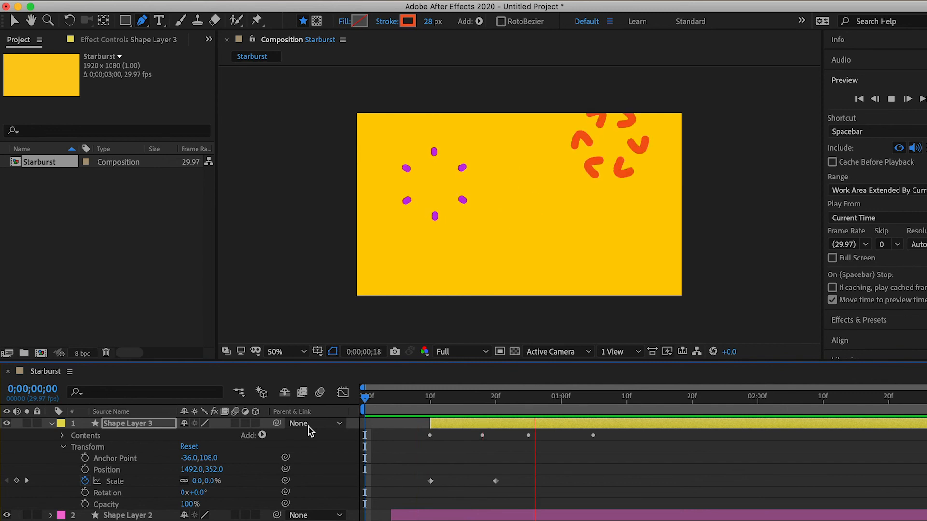